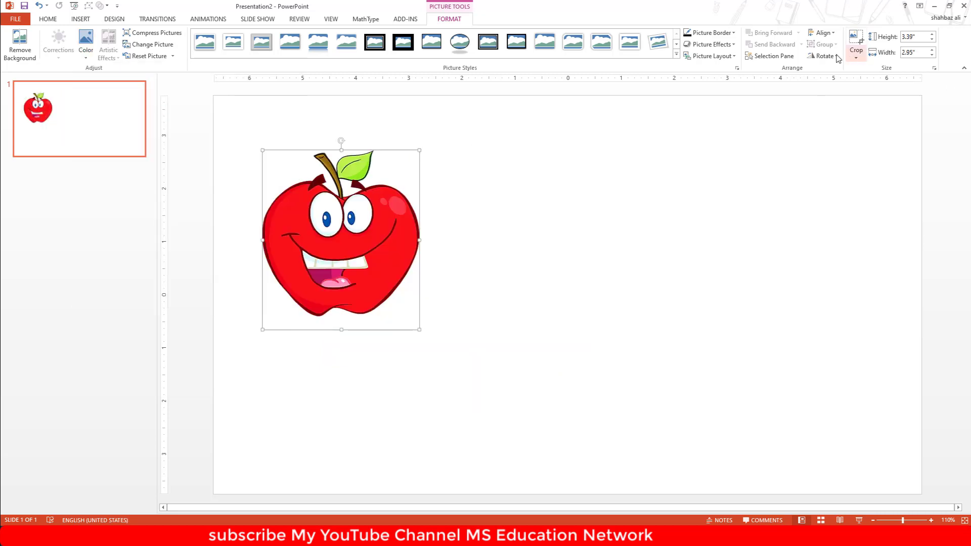
- Flip the apple picture vertically and move it to the upper middle of the slide
left_click(833, 57)
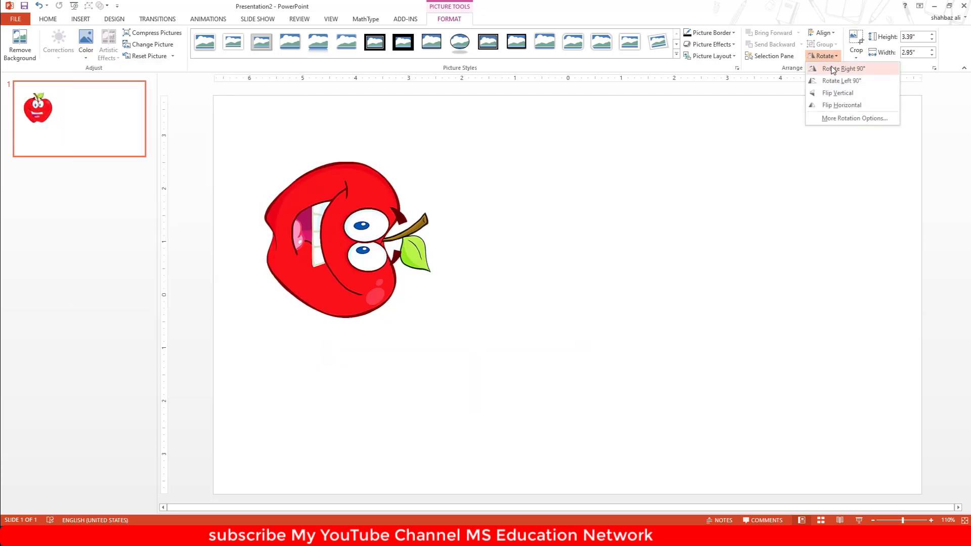
left_click(837, 93)
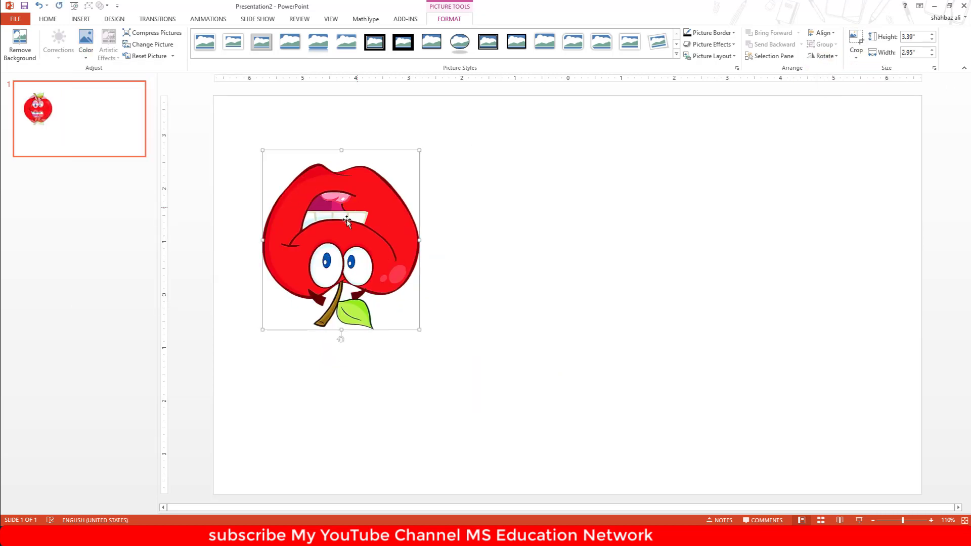
left_click_drag(341, 235, 577, 245)
left_click(823, 55)
left_click(733, 259)
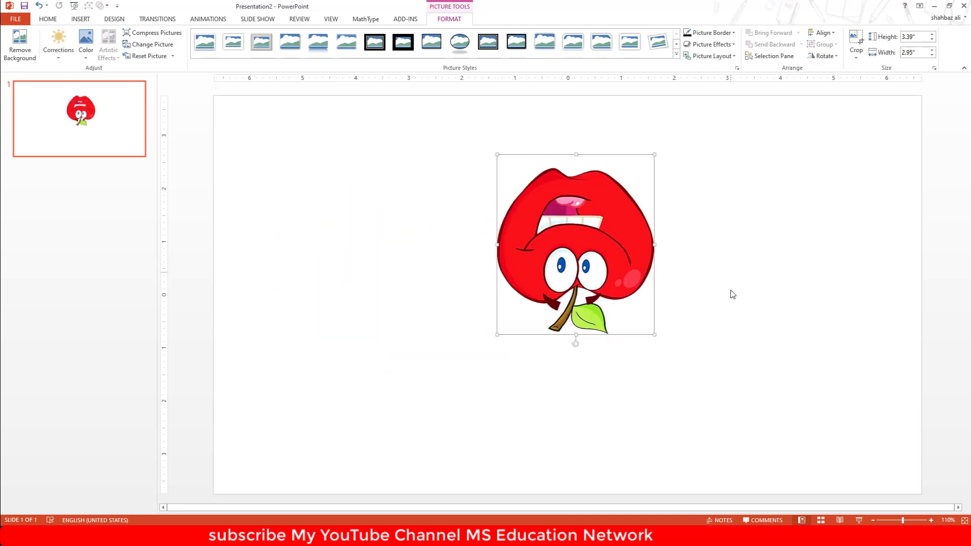
- Rotate the flipped apple picture freehand by about 180° so it stands upright
left_click_drag(574, 344, 570, 161)
left_click_drag(462, 248, 247, 253)
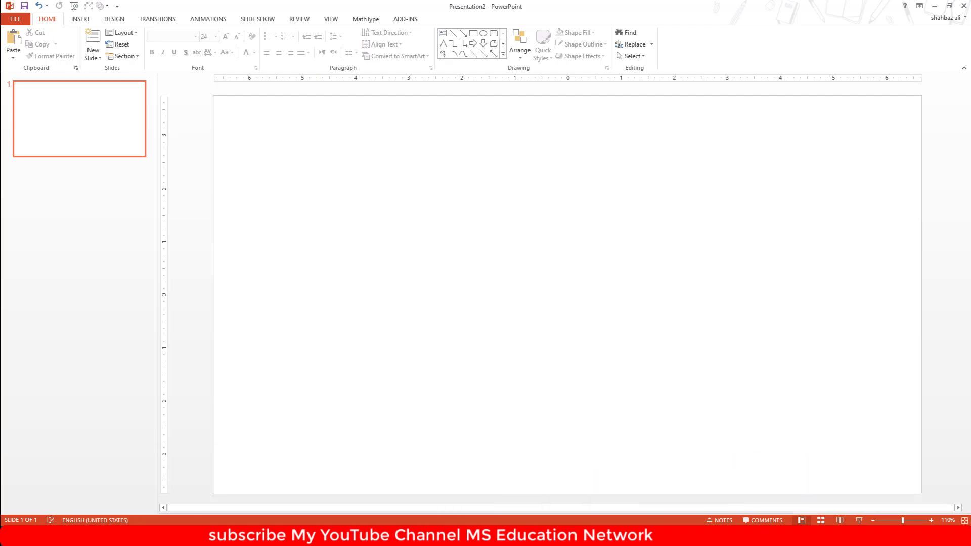
- Copy the deer picture from slide 2 of the alphabet presentation and paste it onto the blank slide of Presentation2
mouse_move(165, 536)
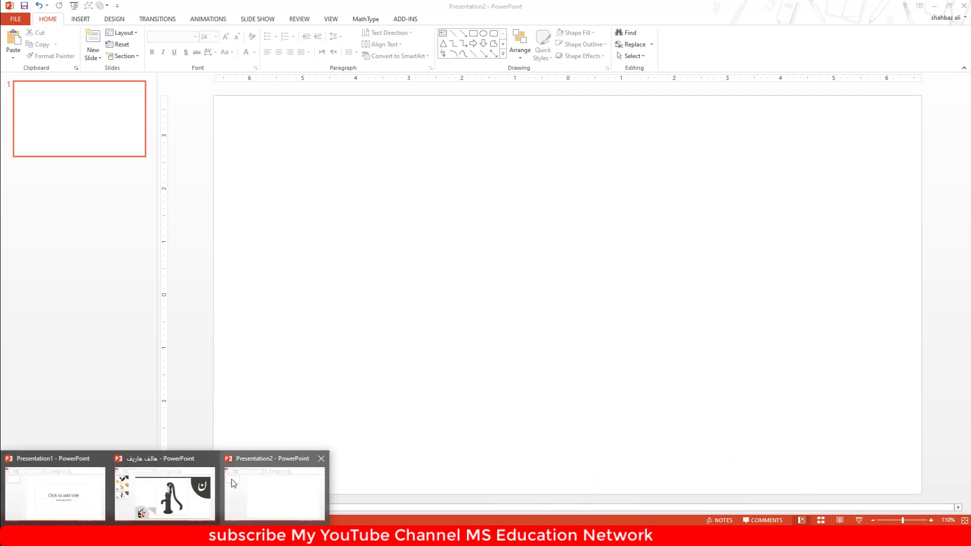
left_click(167, 483)
left_click(421, 270)
left_click(89, 215)
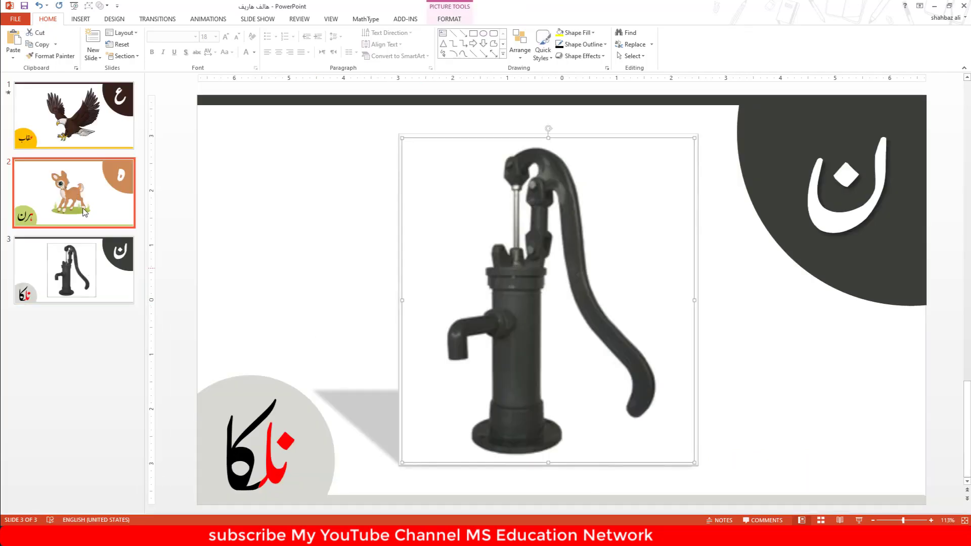
left_click(496, 273)
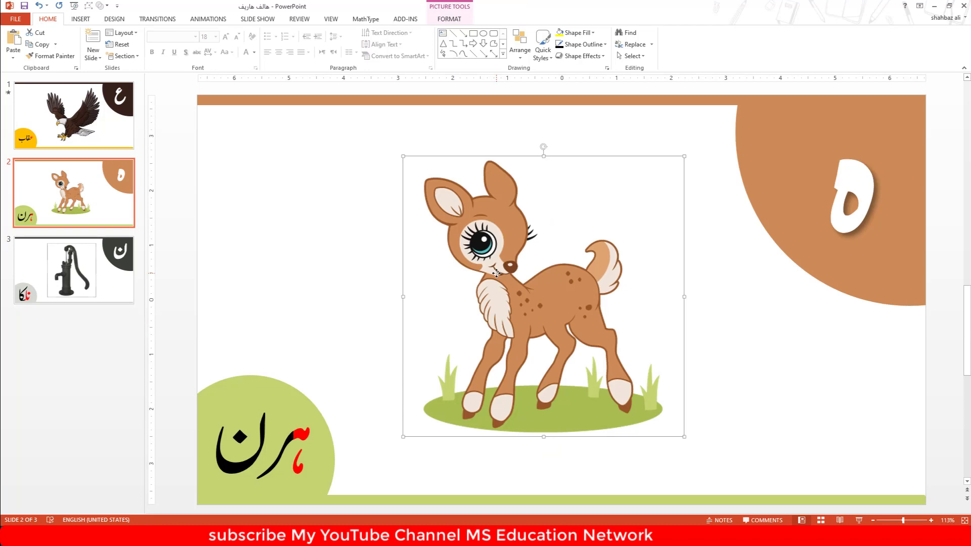
key("alt+Tab")
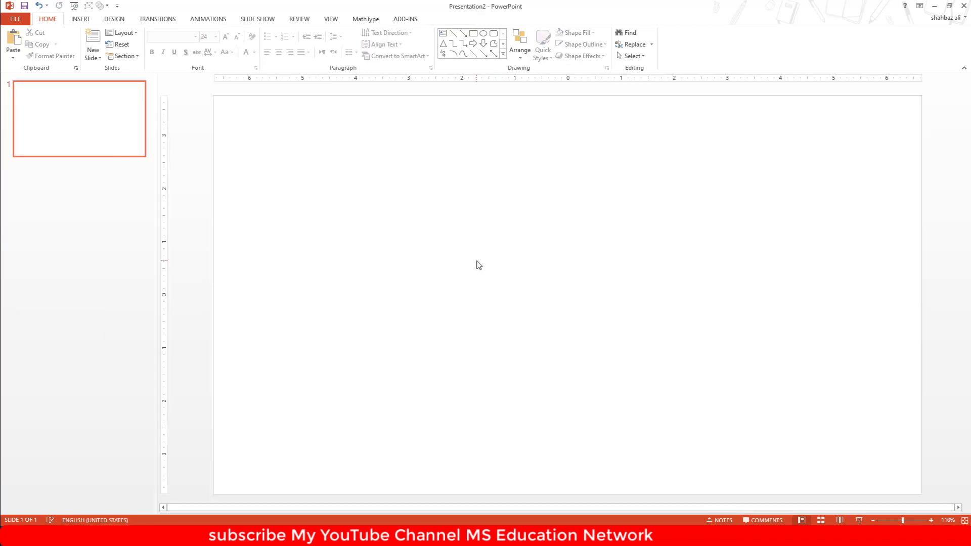
key("ctrl+v")
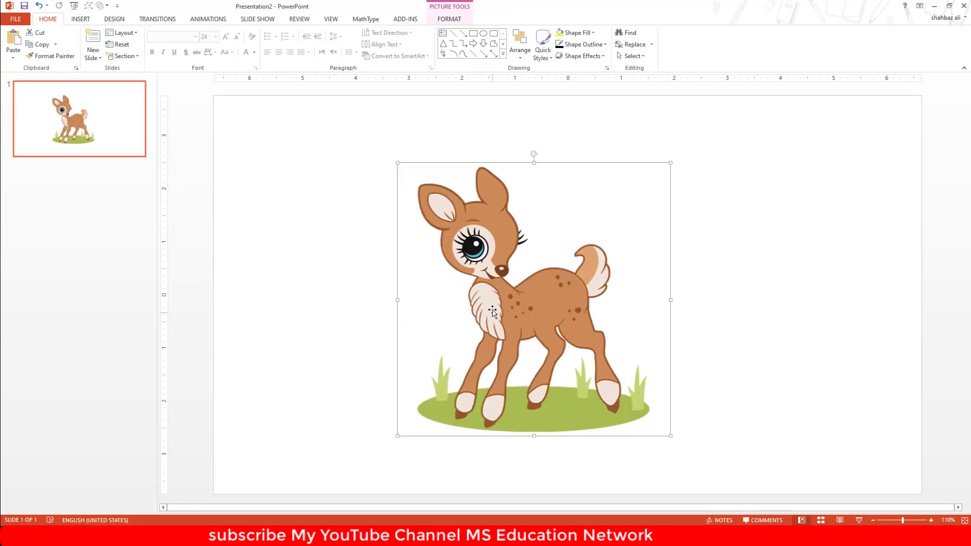
- Draw a rectangle about 6.51" high and 10.58" wide over the deer picture
left_click(450, 20)
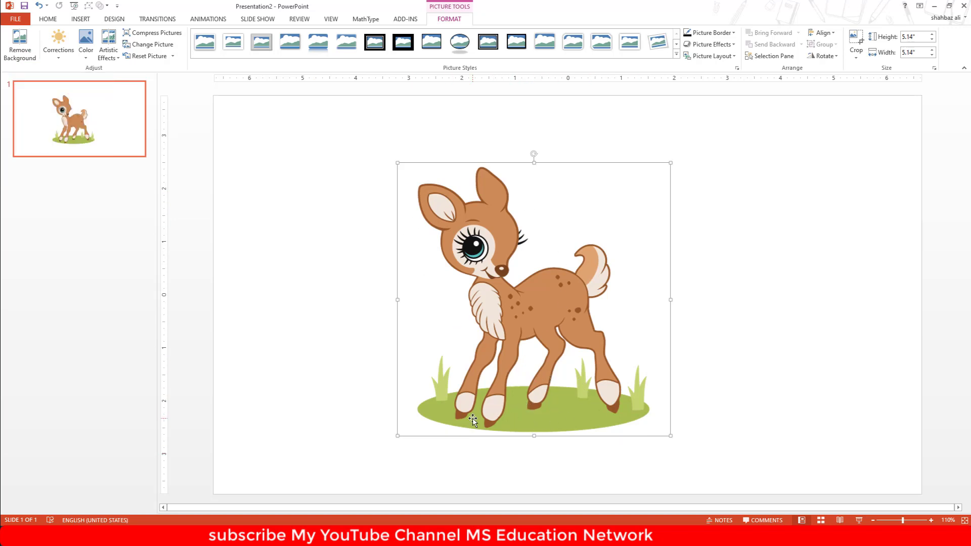
mouse_move(529, 392)
left_mouse_down()
mouse_move(546, 375)
mouse_move(534, 393)
left_mouse_up()
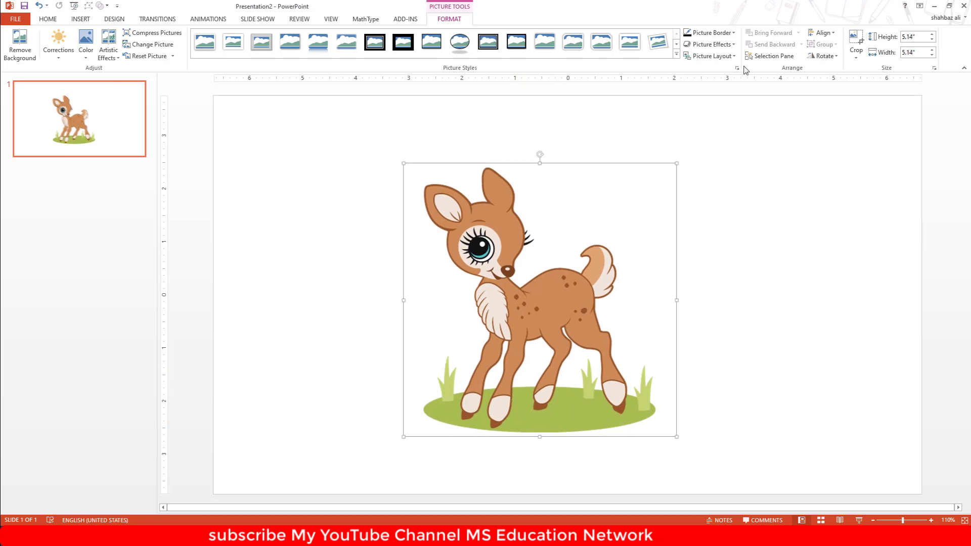
left_click(71, 23)
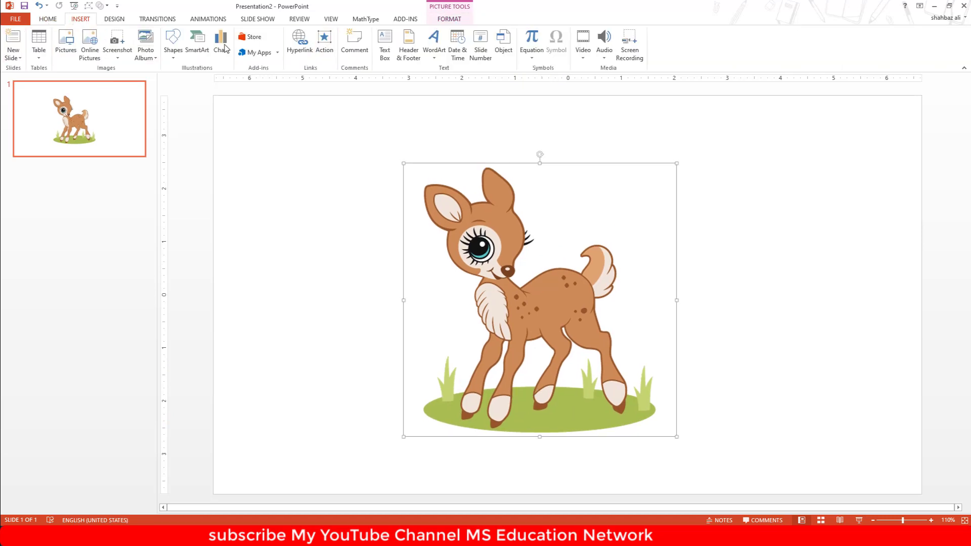
left_click(173, 43)
left_click(194, 83)
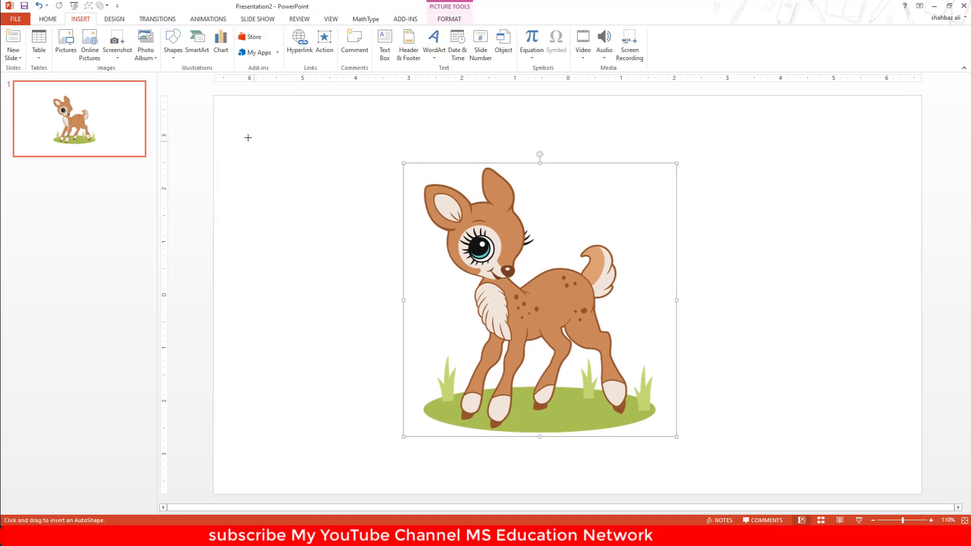
left_click_drag(248, 138, 809, 483)
- Send the rectangle to the back and move the deer picture slightly down on top of it
right_click(593, 269)
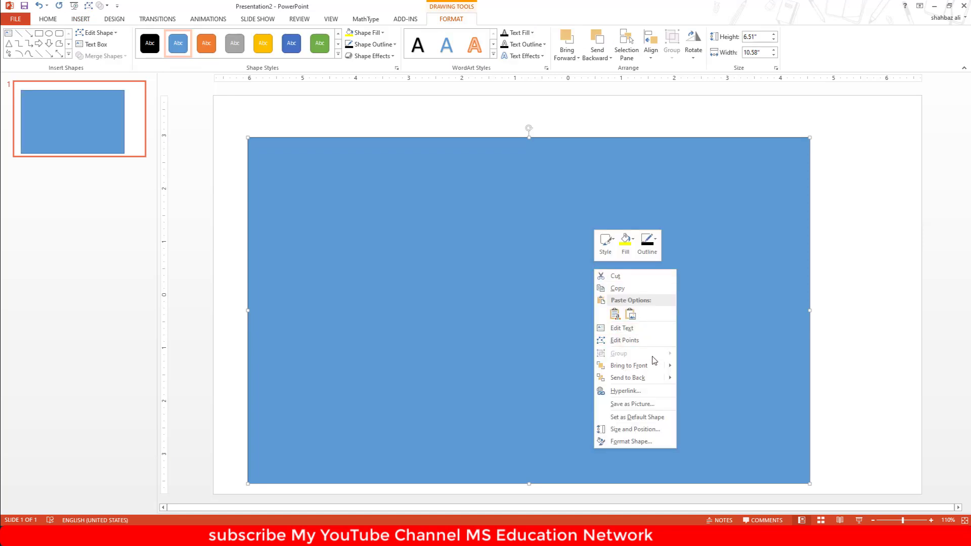
left_click(698, 375)
left_click(540, 348)
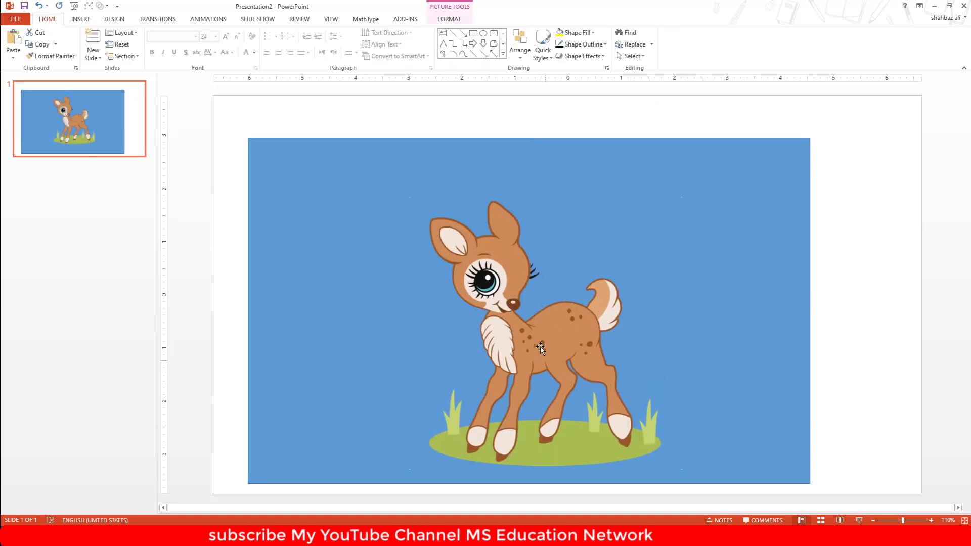
left_click(633, 125)
- Switch to Opera and search Google Images for "dear vector" in a new tab, previewing the cartoon deer with antlers
mouse_move(63, 536)
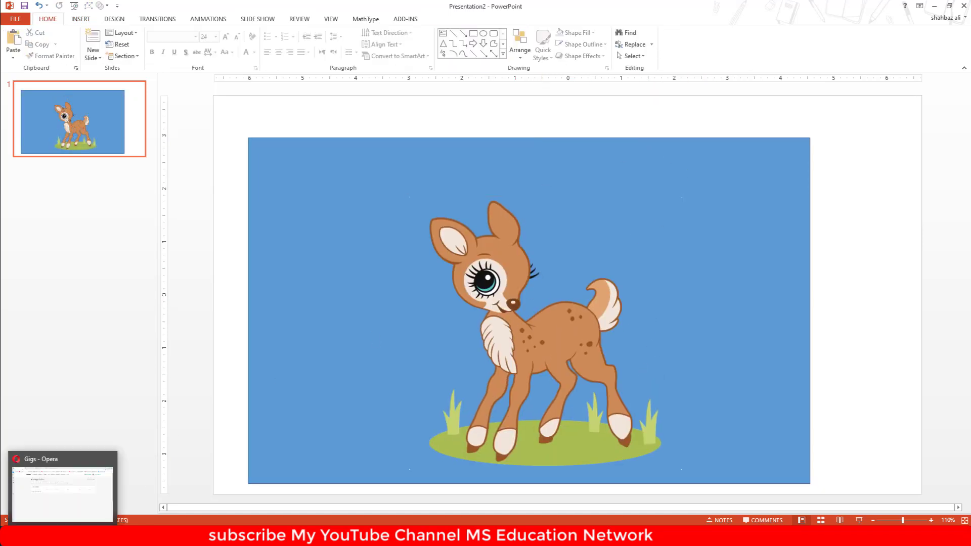
left_click(63, 493)
left_click(379, 7)
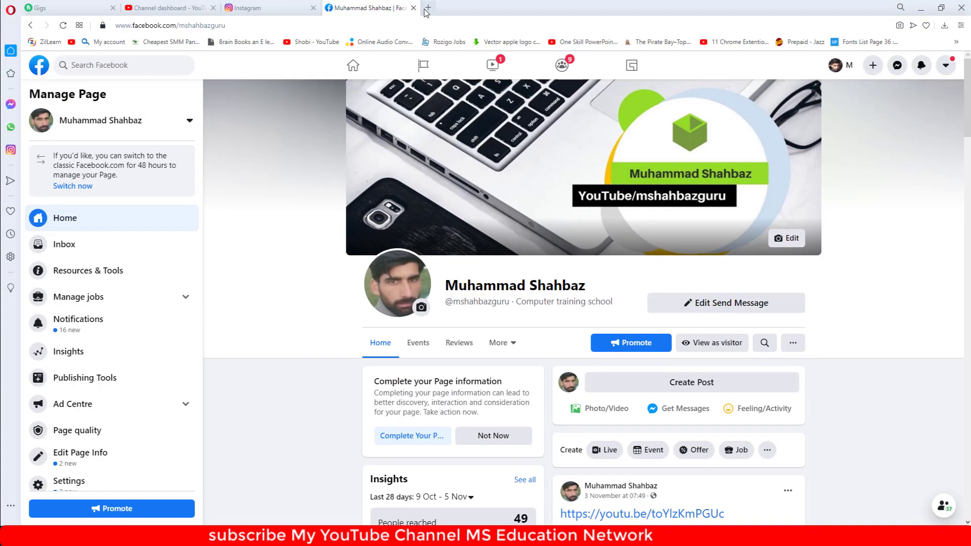
left_click(428, 9)
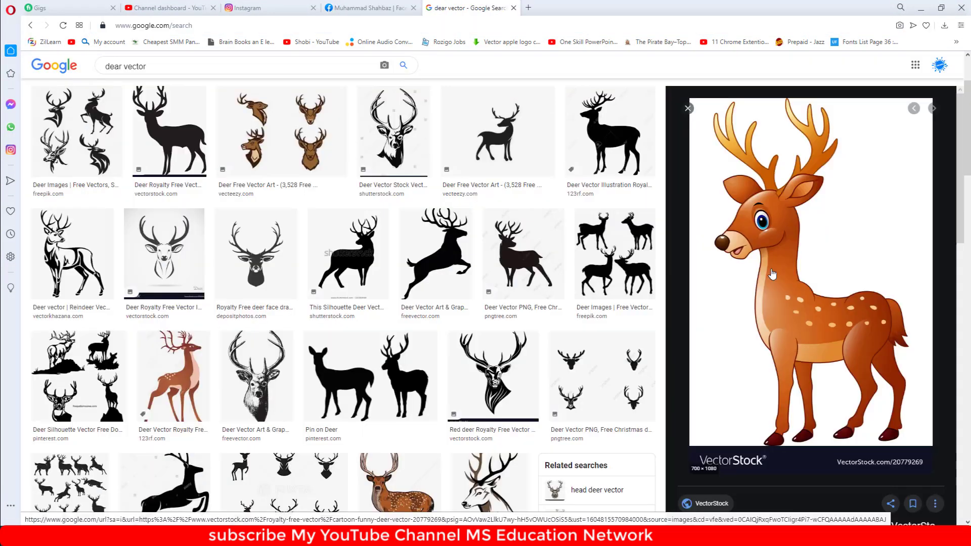
- Copy the previewed antlered deer image and paste it onto the PowerPoint slide
right_click(772, 272)
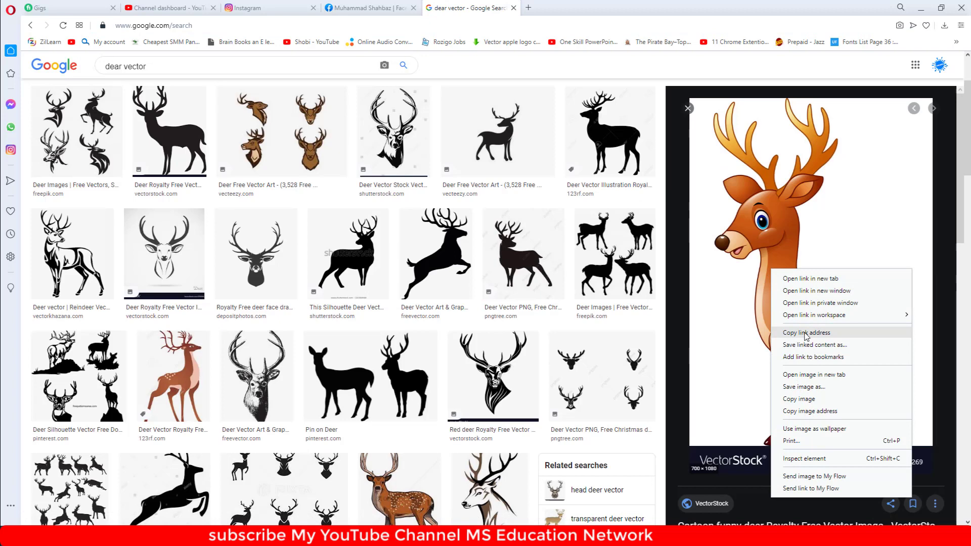
left_click(808, 399)
key("alt+Tab")
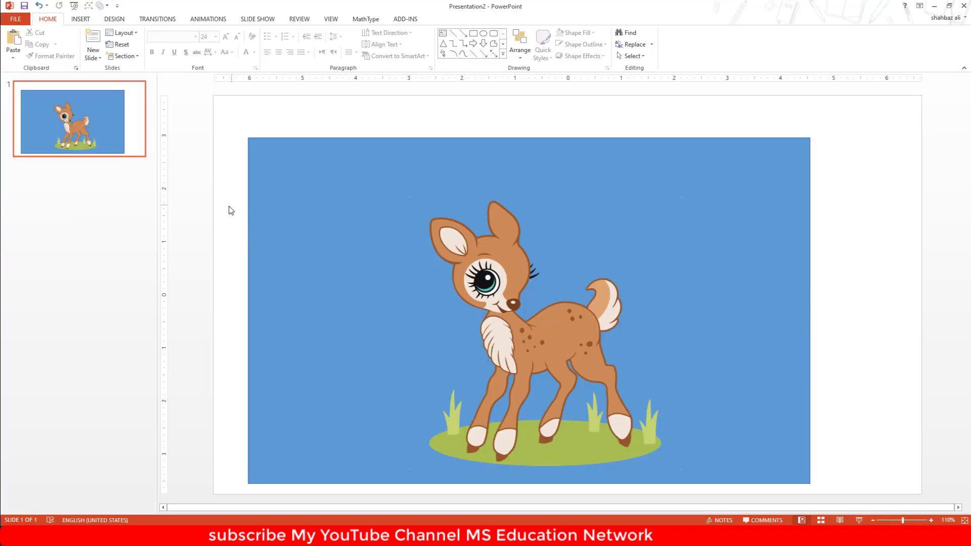
key("ctrl+v")
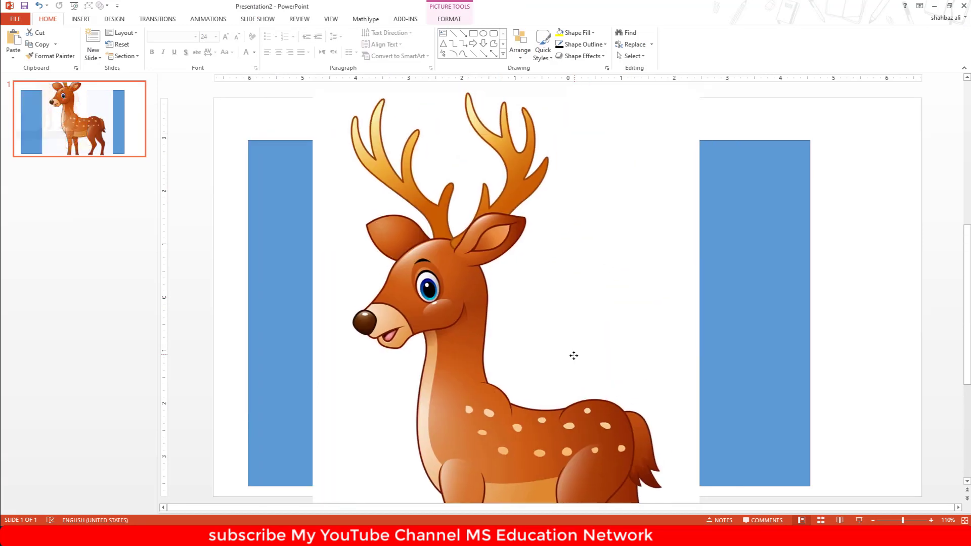
- Scale the antlered deer to about 6.39" by 4.14" and arrange it to the right of the fawn on the blue rectangle
left_click_drag(701, 95, 438, 353)
left_click_drag(323, 440, 582, 227)
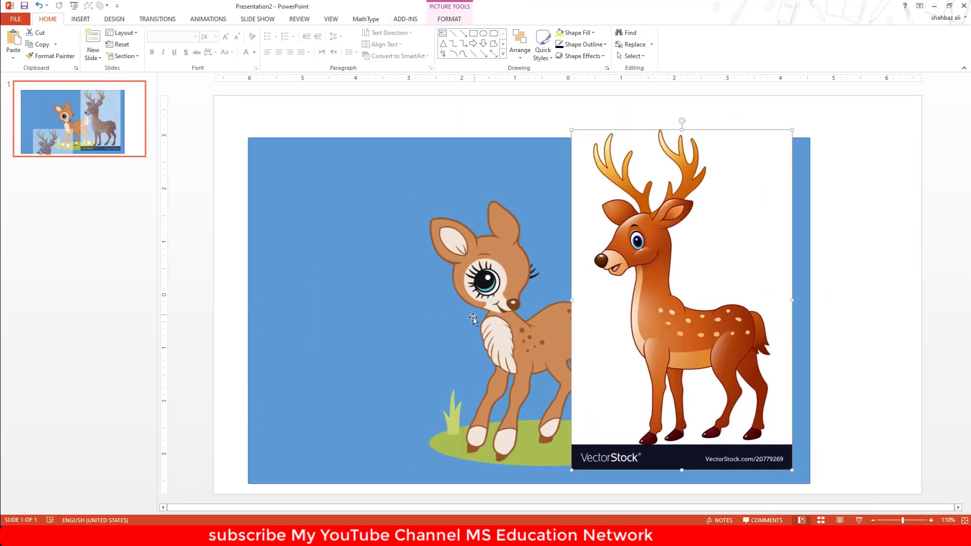
left_click_drag(472, 318, 324, 307)
left_click_drag(769, 260, 754, 285)
left_click_drag(621, 296, 625, 288)
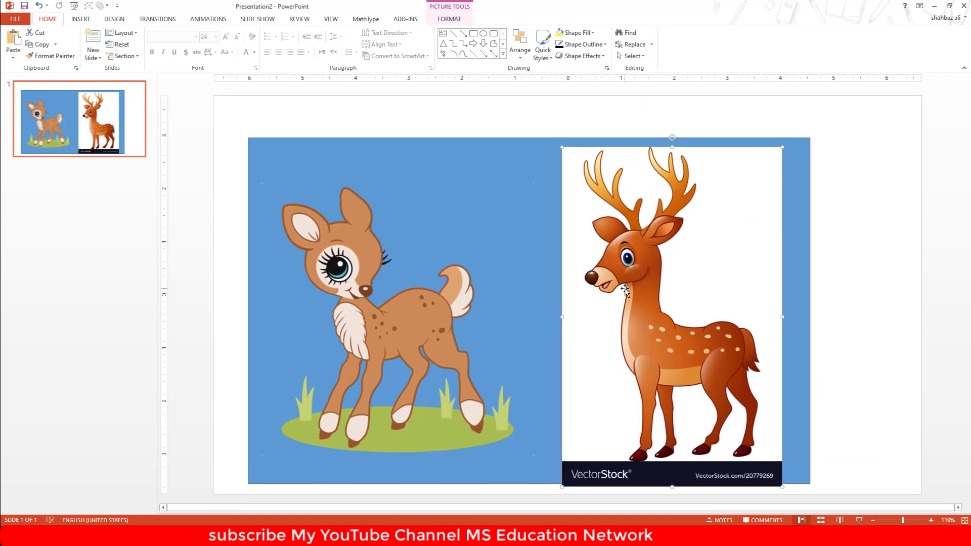
- Crop the VectorStock strip off the bottom of the antlered deer picture and shift the picture slightly left
left_click(445, 19)
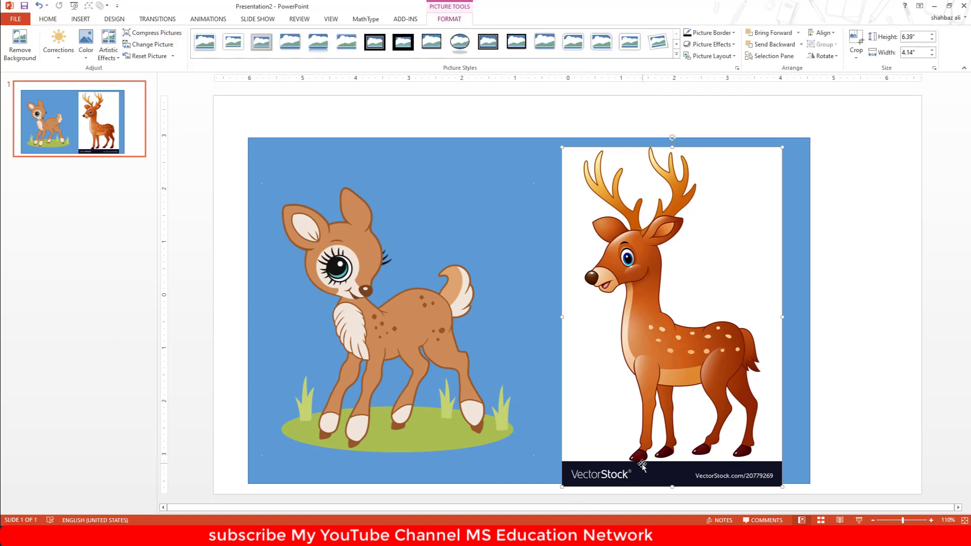
left_click(855, 37)
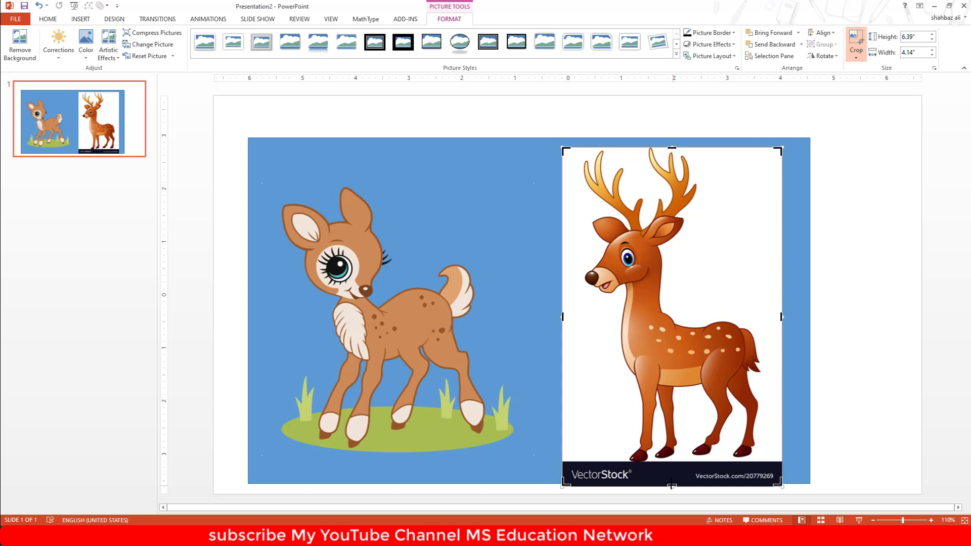
left_click_drag(671, 485, 671, 460)
left_click(841, 379)
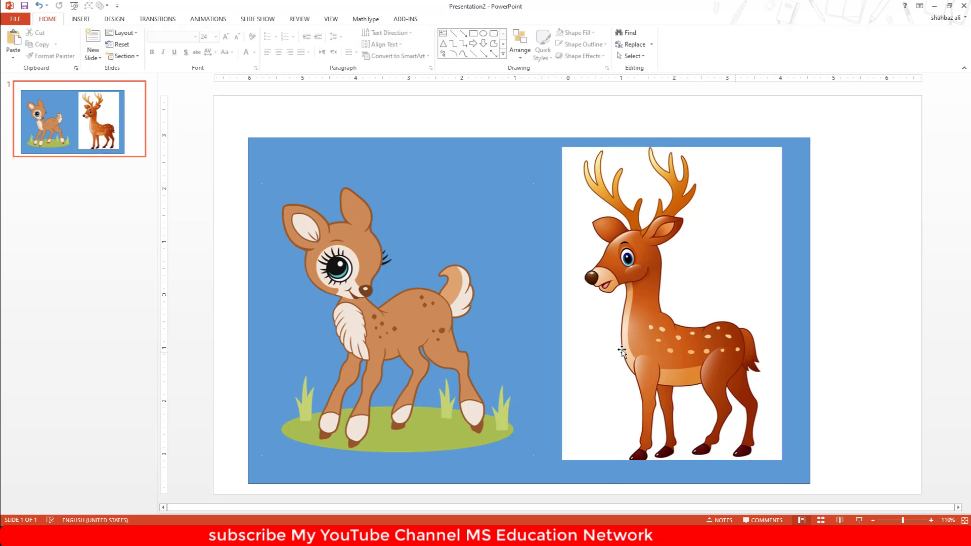
left_click_drag(622, 350, 608, 354)
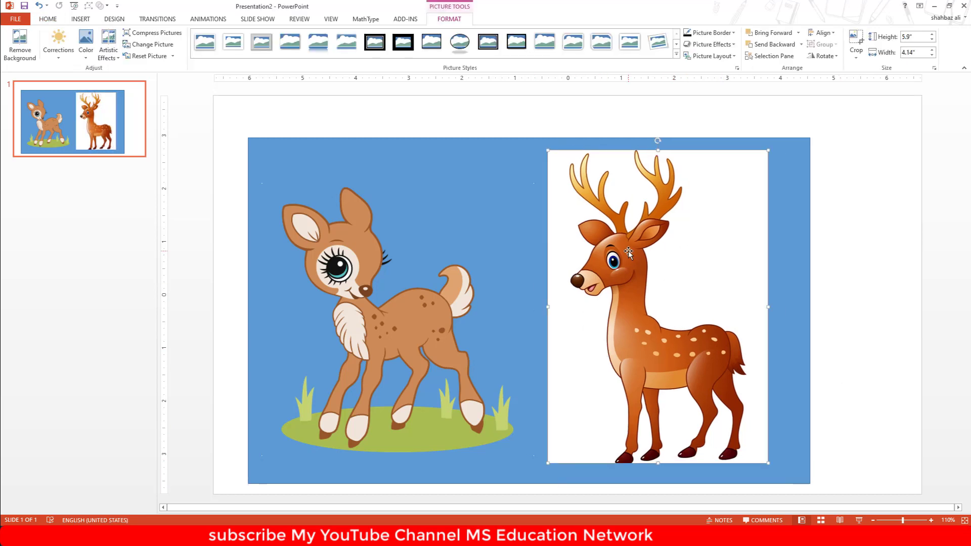
- Run Remove Background on the antlered deer, extending the selection frame to the full cropped picture
left_click(22, 43)
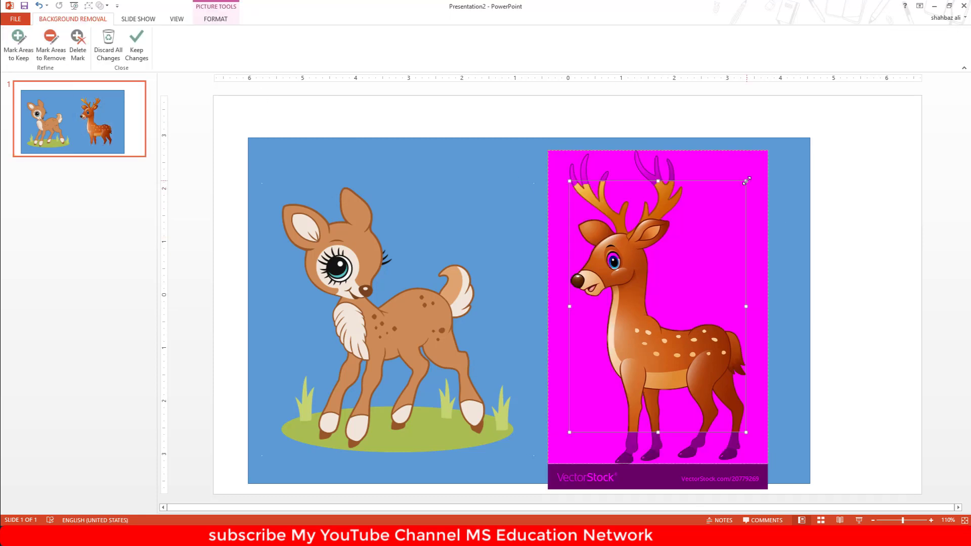
left_click_drag(746, 180, 773, 144)
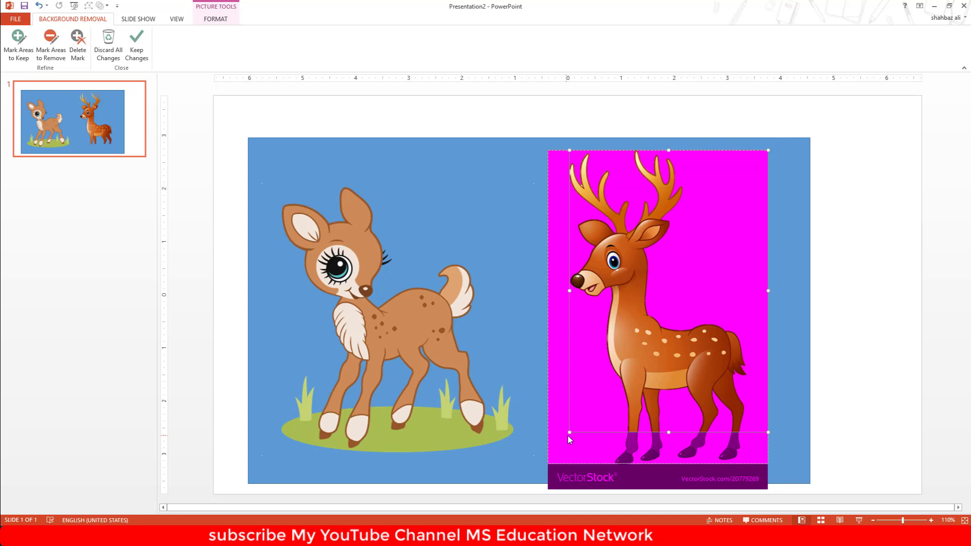
left_click_drag(570, 432, 546, 464)
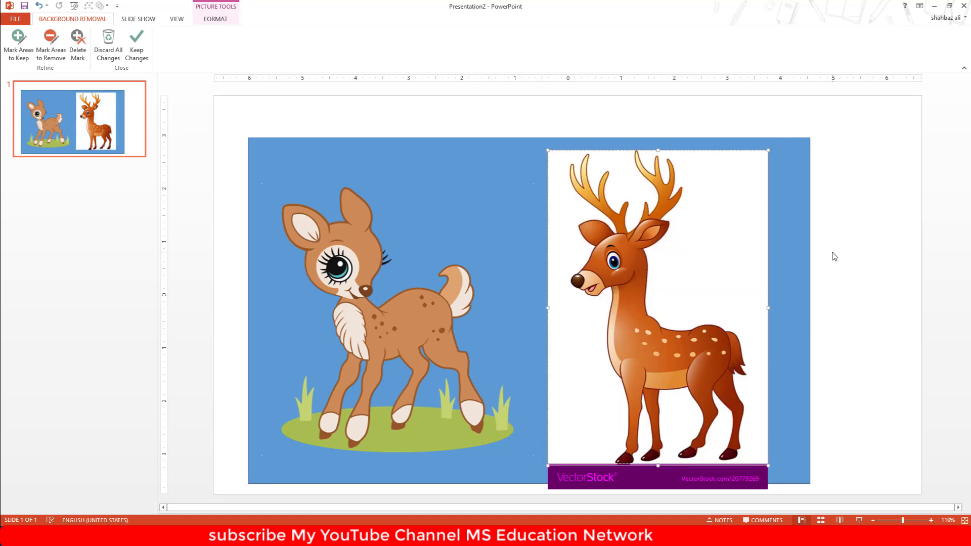
left_click(836, 258)
double_click(693, 331)
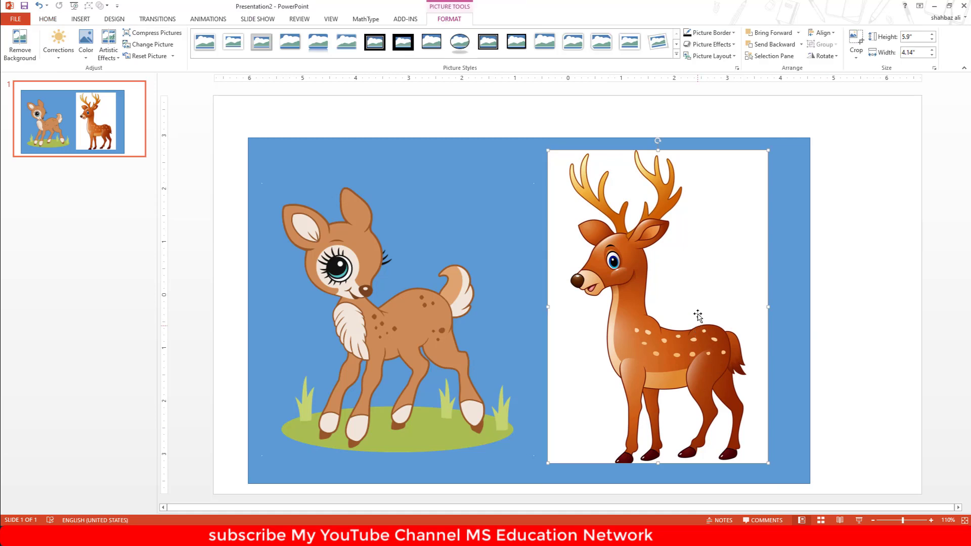
- Rerun Remove Background on the antlered deer with the frame's lower edge raised slightly, and apply the removal
left_click(8, 33)
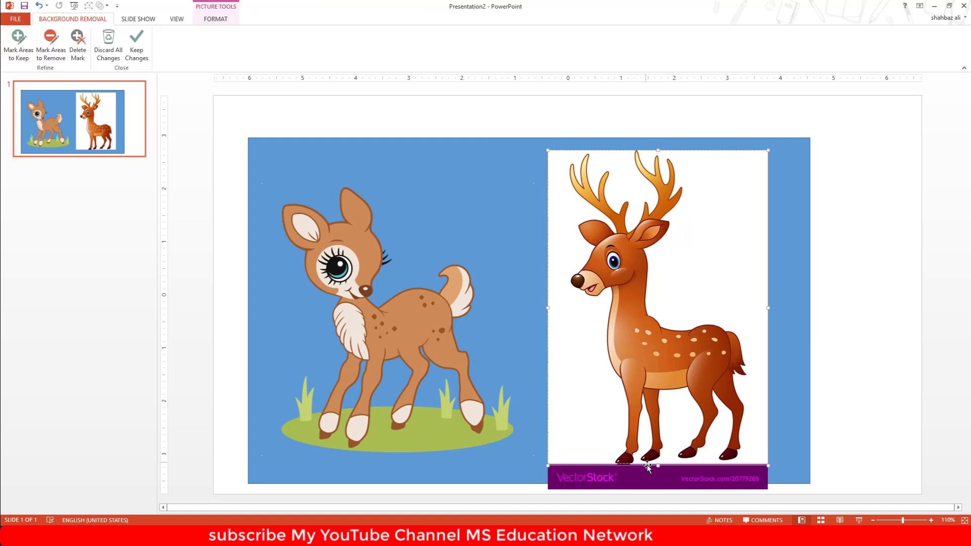
left_click_drag(657, 460, 658, 450)
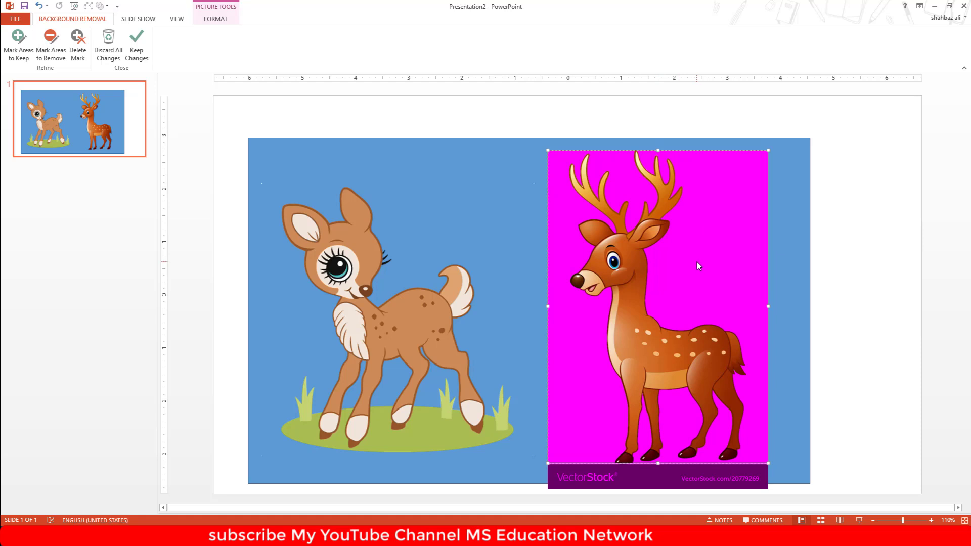
left_click(884, 180)
left_click(647, 366)
double_click(645, 372)
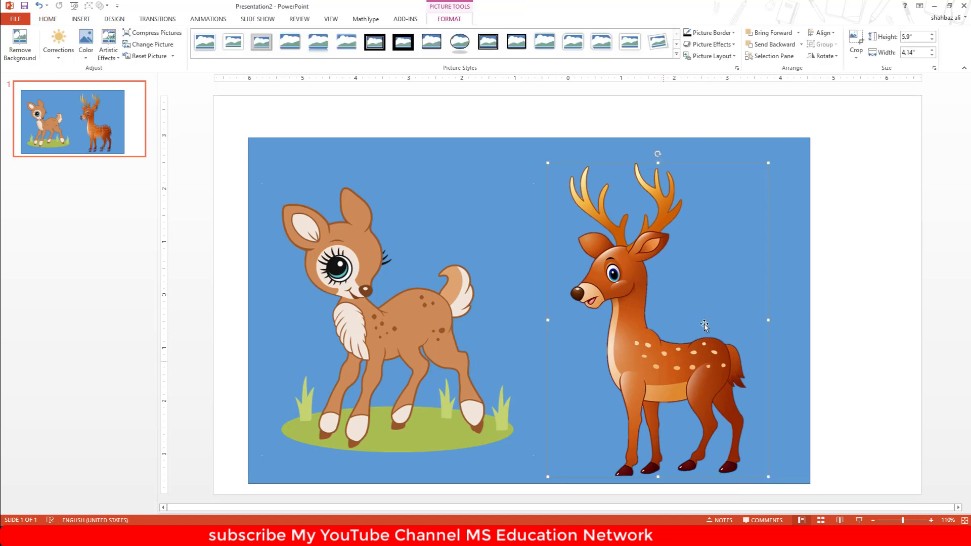
- Scale the antlered deer picture down to about 4.5" high by 3.16" wide
left_click_drag(768, 162, 572, 364)
scroll(572, 364, "up", 5)
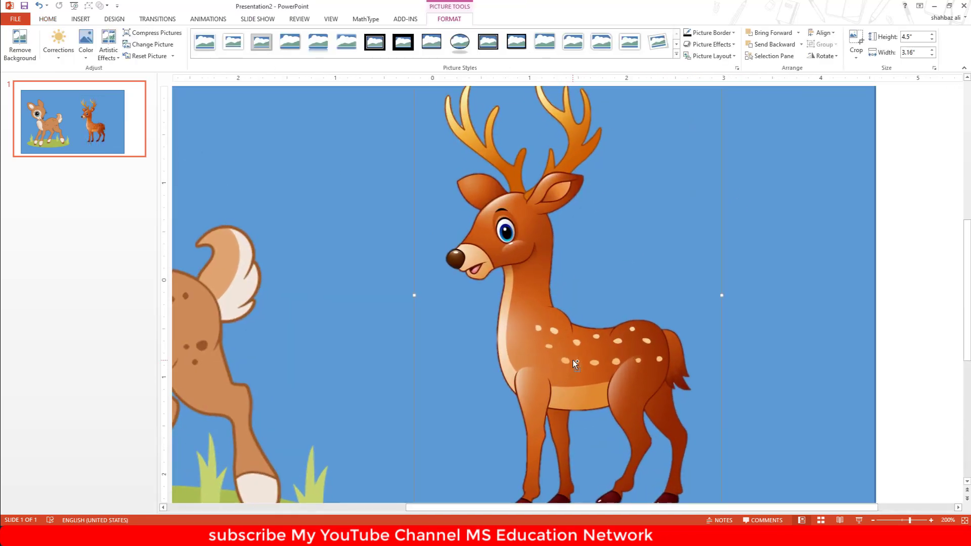
- Rerun Remove Background on the antlered deer, mark the white and blue areas of its eye for removal, and keep the changes
scroll(576, 363, "up", 5)
scroll(571, 369, "down", 8)
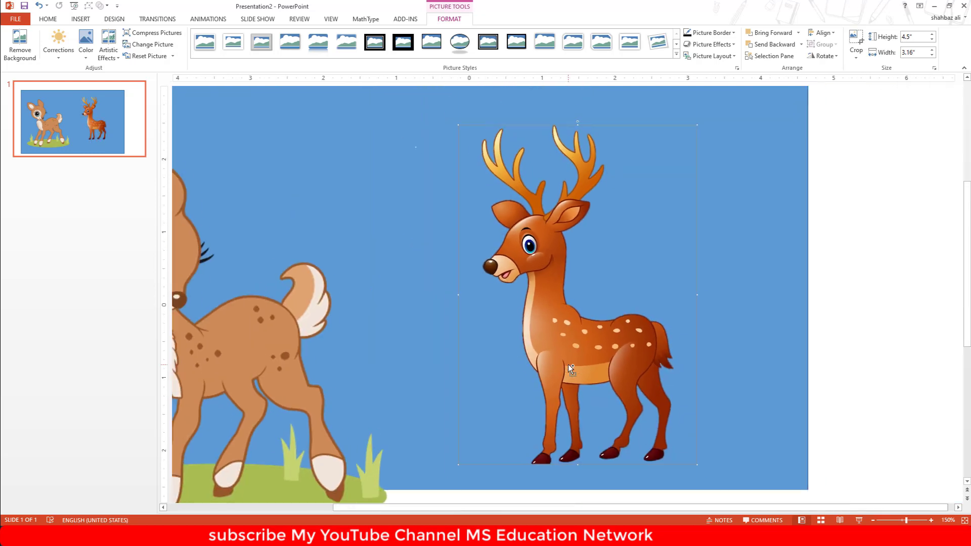
scroll(434, 227, "up", 10)
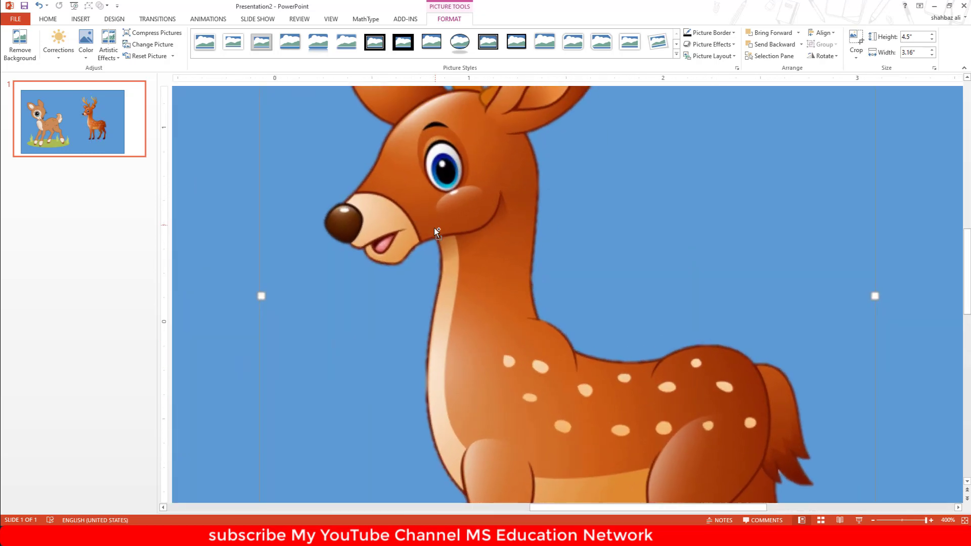
left_click(19, 44)
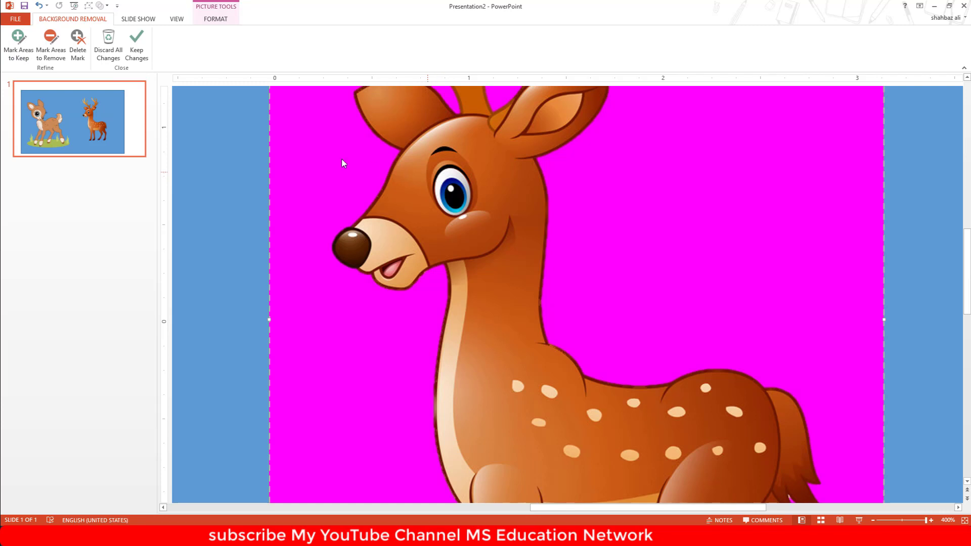
left_click(47, 46)
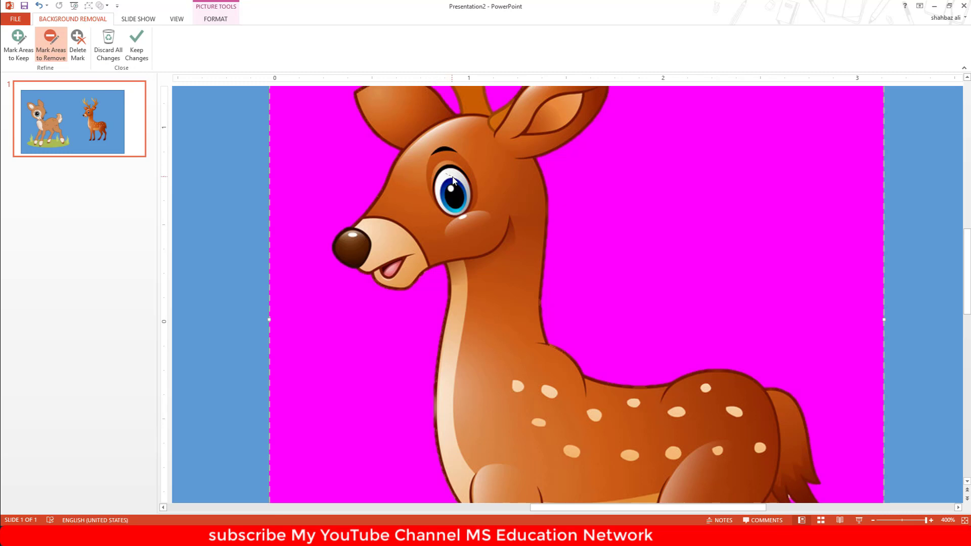
left_click_drag(452, 177, 453, 174)
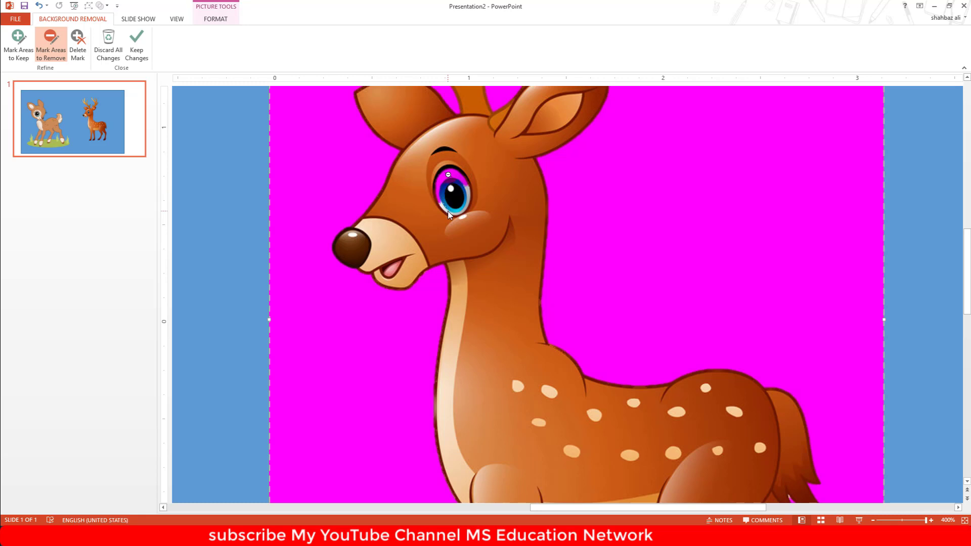
left_click_drag(444, 206, 465, 203)
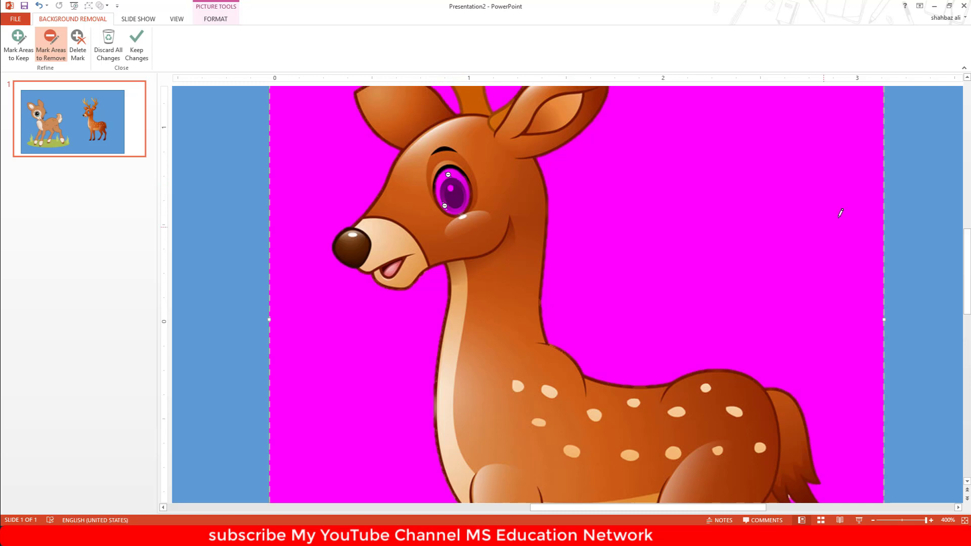
scroll(627, 237, "down", 8)
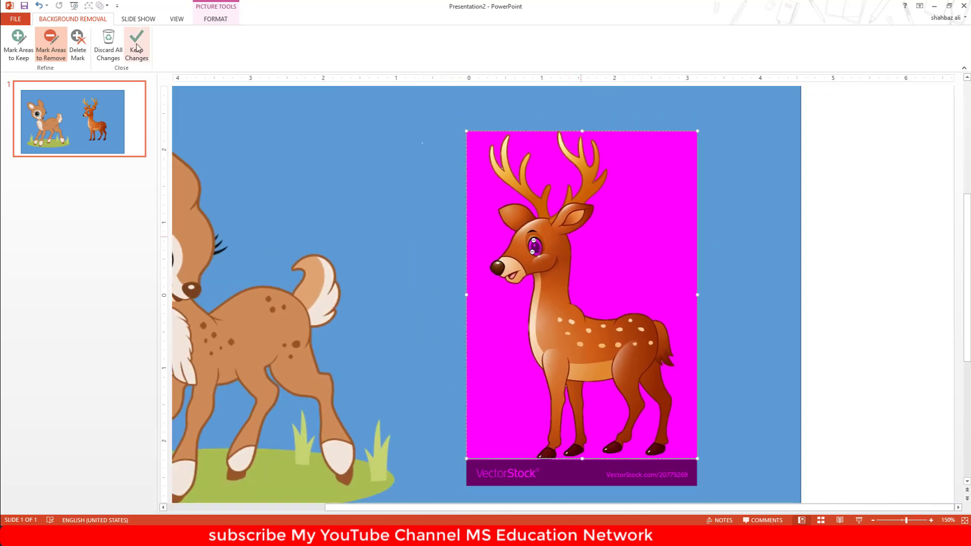
left_click(137, 45)
left_click(841, 209)
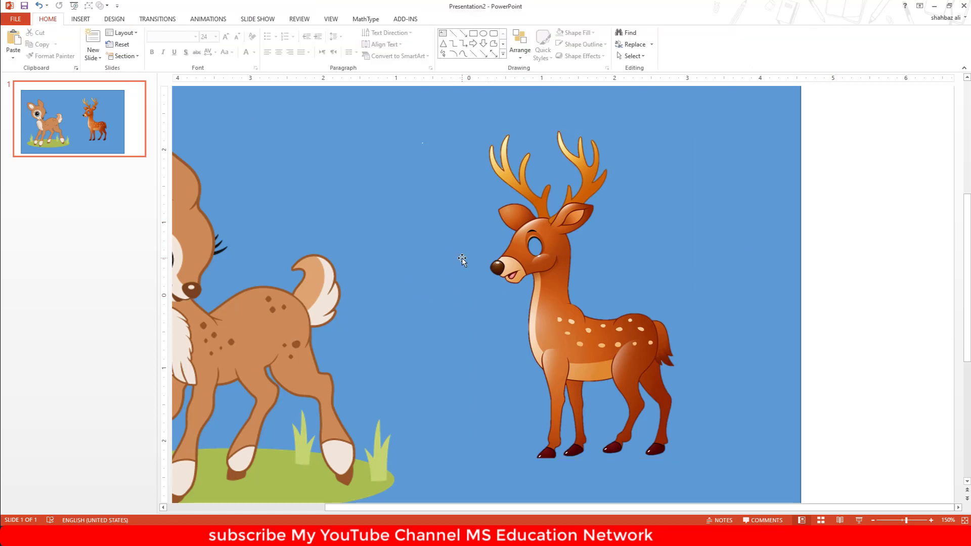
- Reopen Remove Background on the antlered deer and mark the areas across its eye to keep
scroll(462, 260, "up", 5)
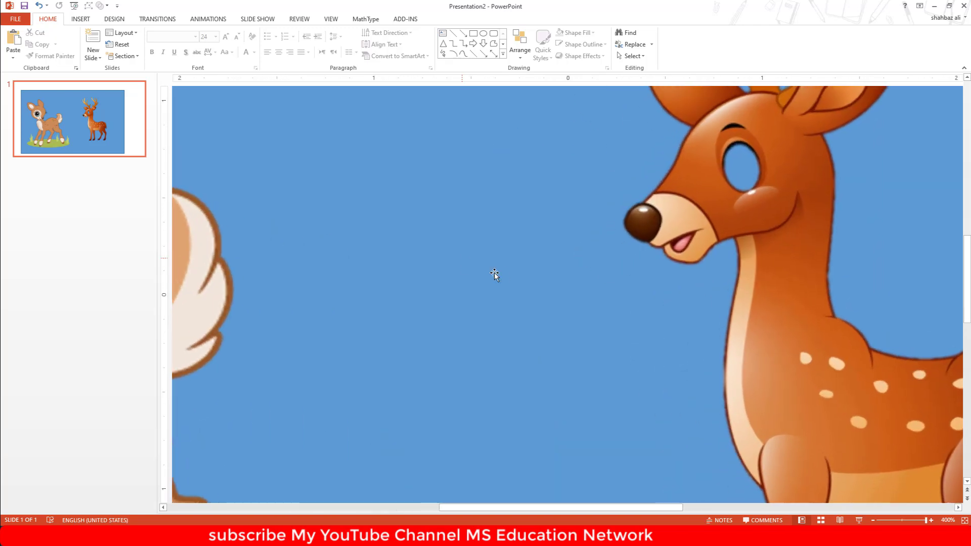
left_click(562, 293)
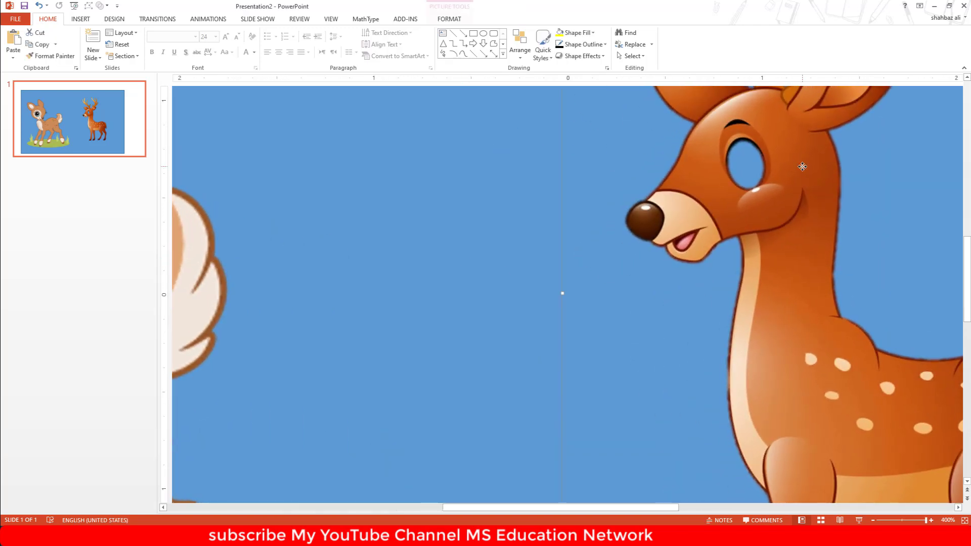
left_click(449, 19)
left_click(16, 43)
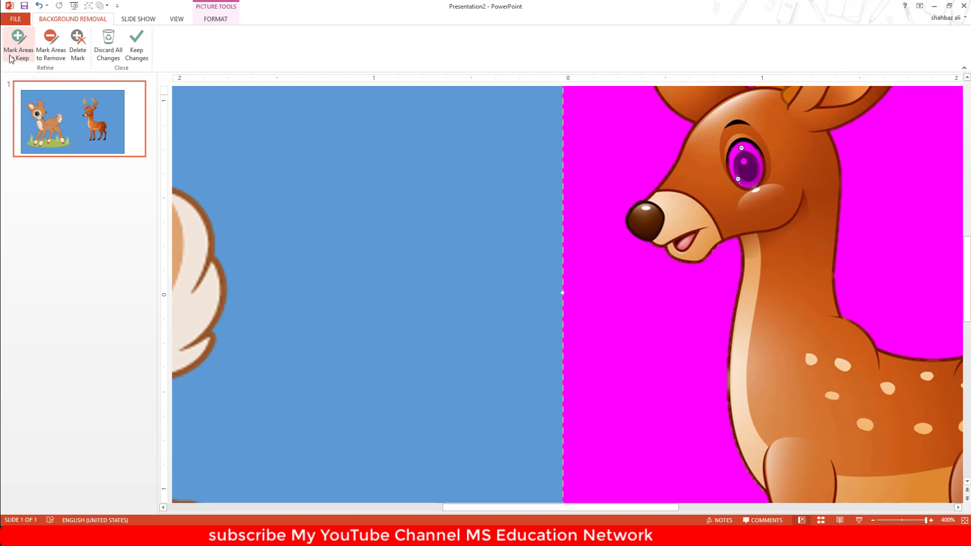
left_click(17, 50)
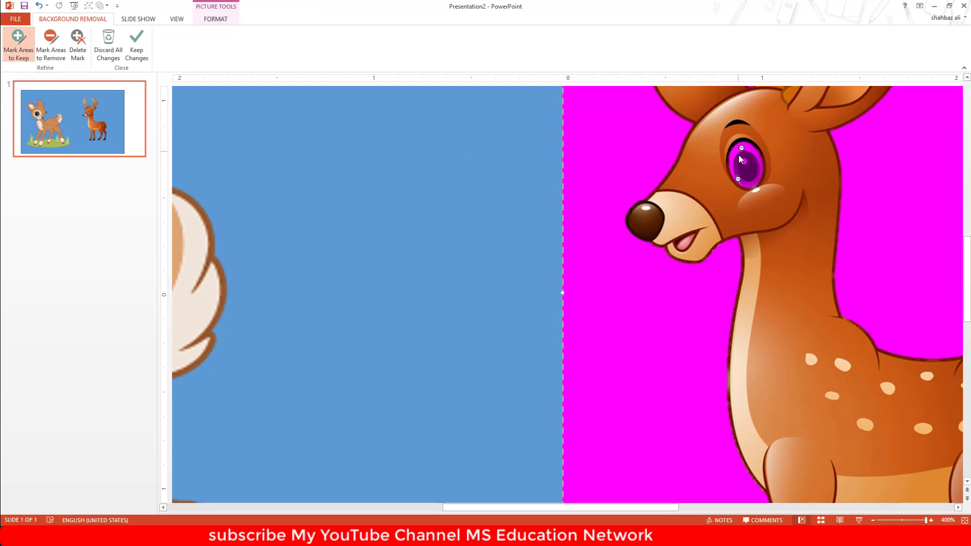
left_click_drag(752, 159, 755, 185)
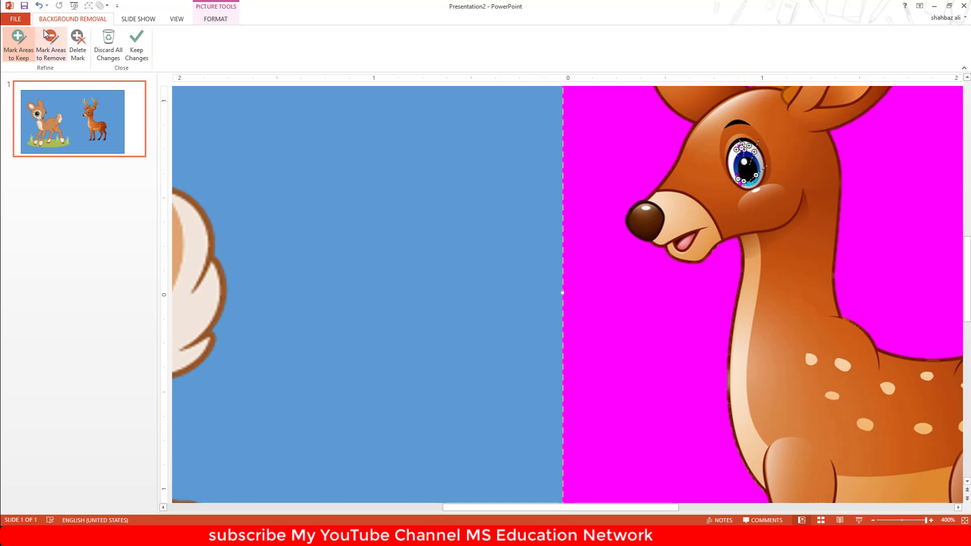
- Delete the two removal marks in the antlered deer's eye and keep the background removal changes
left_click(78, 46)
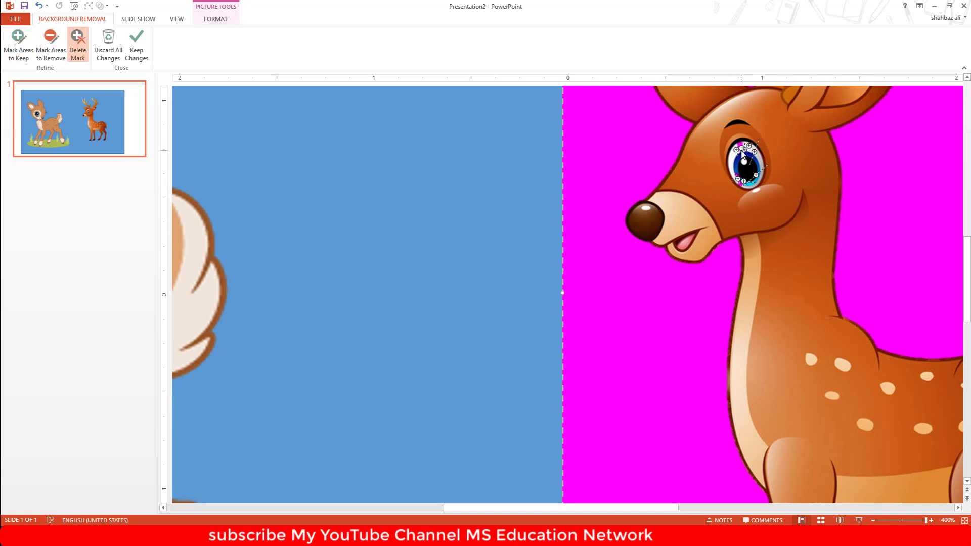
left_click(737, 179)
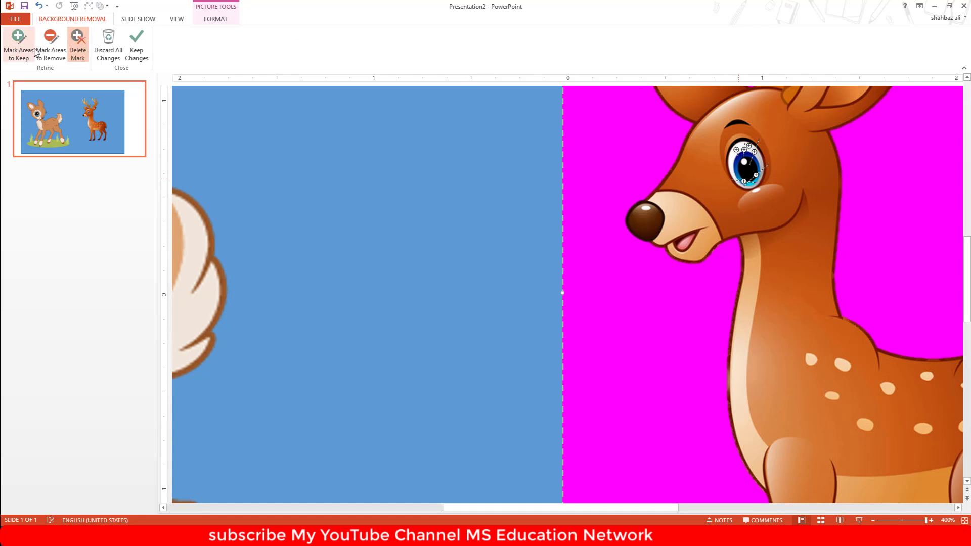
left_click(737, 180)
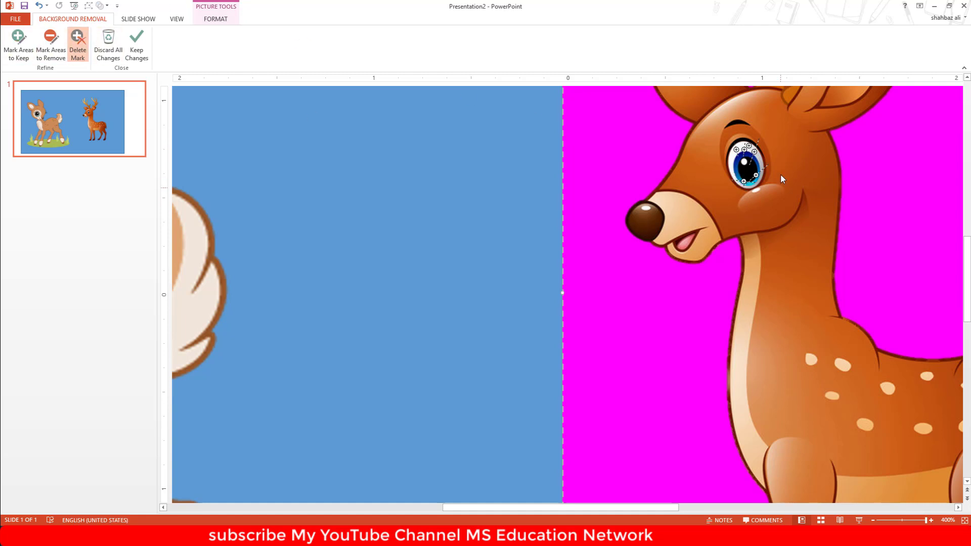
left_click(137, 46)
scroll(728, 251, "down", 5)
left_click_drag(630, 324, 589, 326)
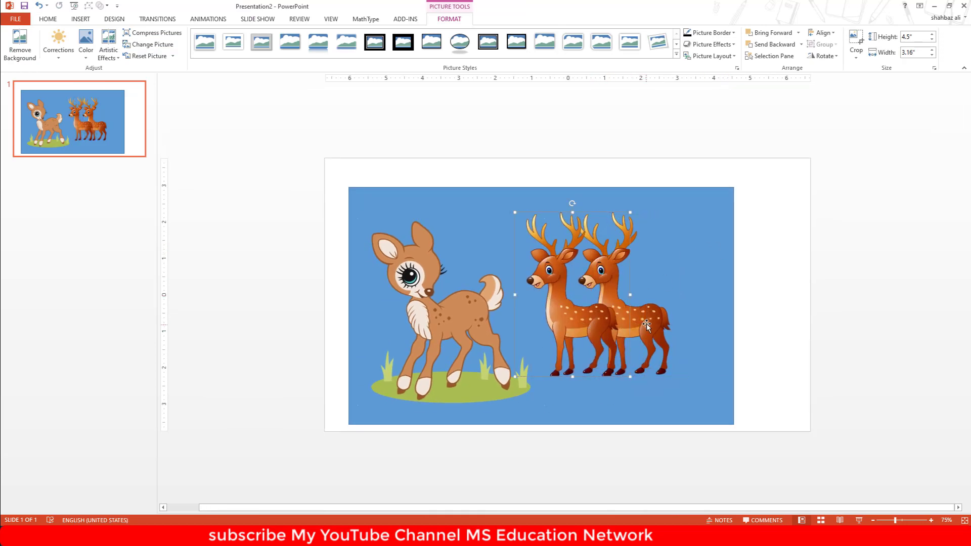
key("ctrl+z")
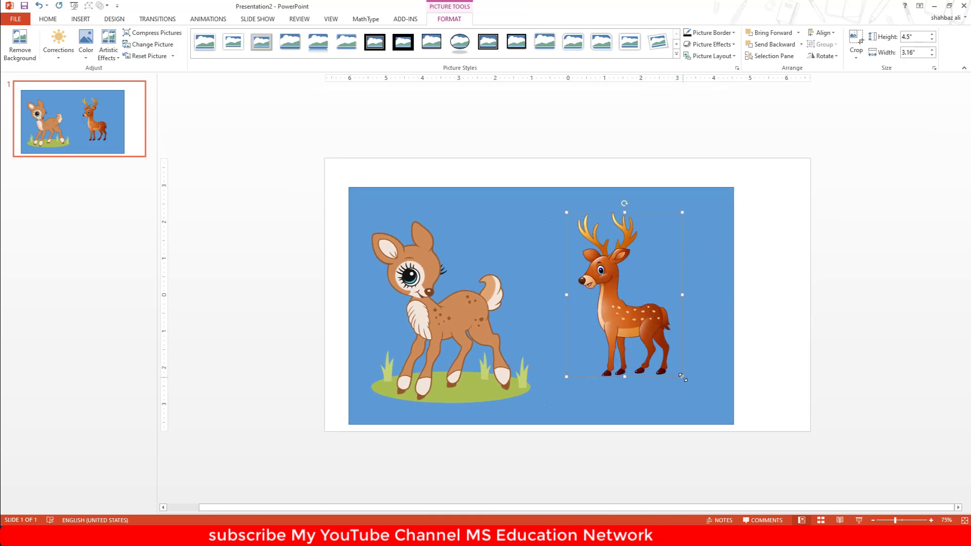
- Scale the antlered deer picture down proportionally and place it just behind the fawn, near the grass
left_click_drag(682, 377, 656, 339)
left_click_drag(611, 300, 564, 346)
left_click(444, 182)
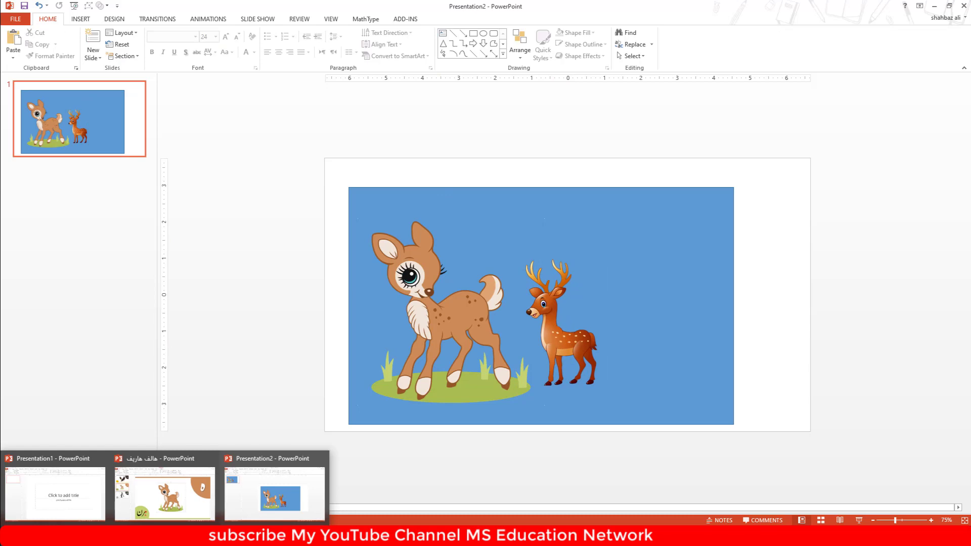
- Switch to the Opera browser's "dear vector" image results, open "Deer Head On White Background" and look through its related images
left_click(68, 536)
scroll(539, 219, "down", 5)
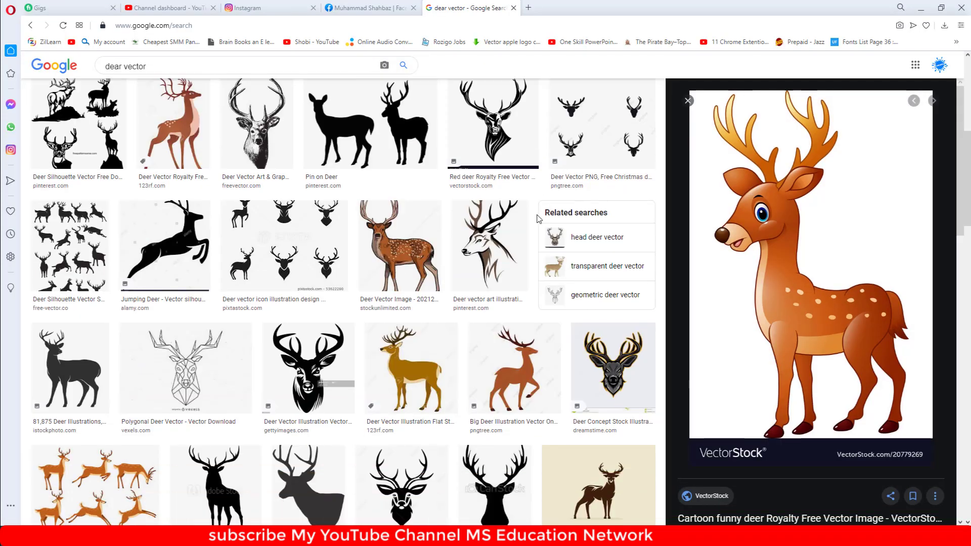
scroll(539, 218, "down", 3)
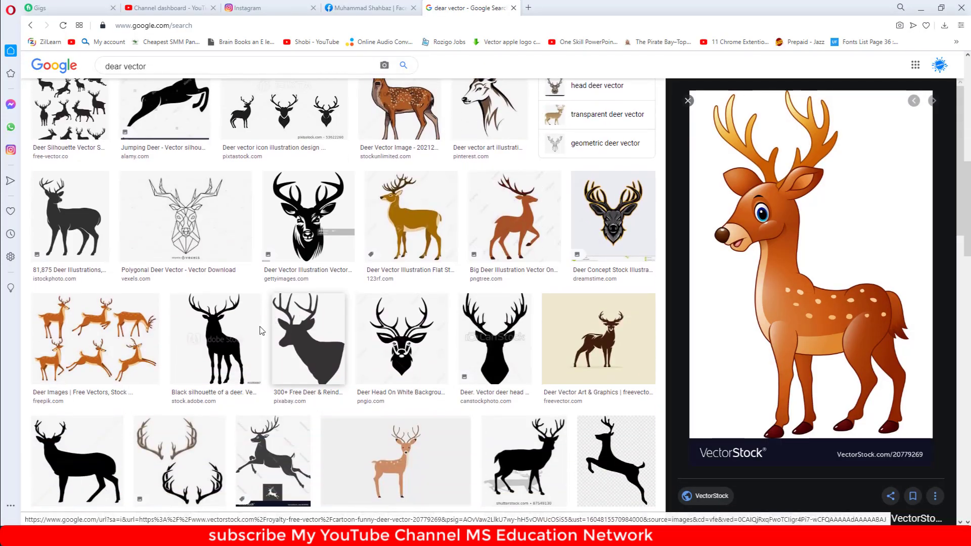
left_click(404, 342)
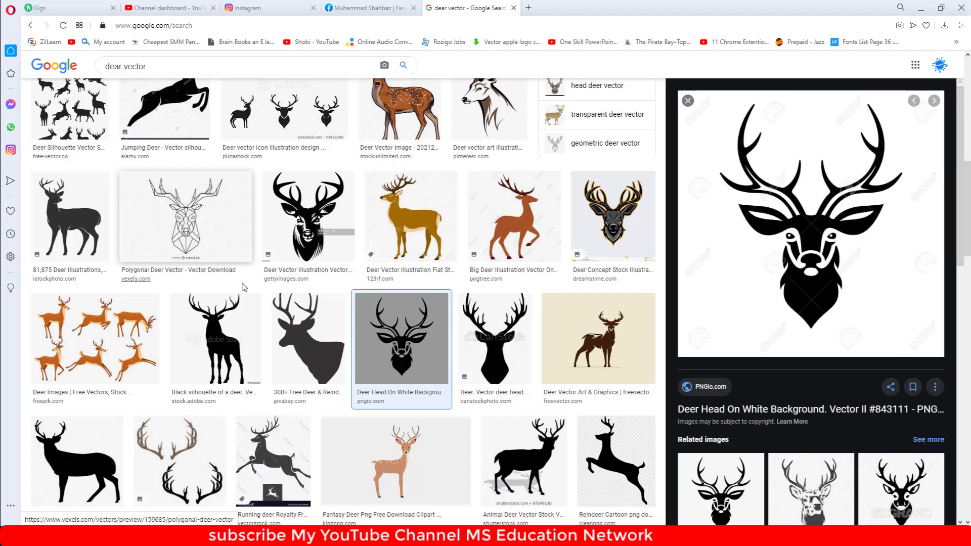
scroll(814, 185, "down", 4)
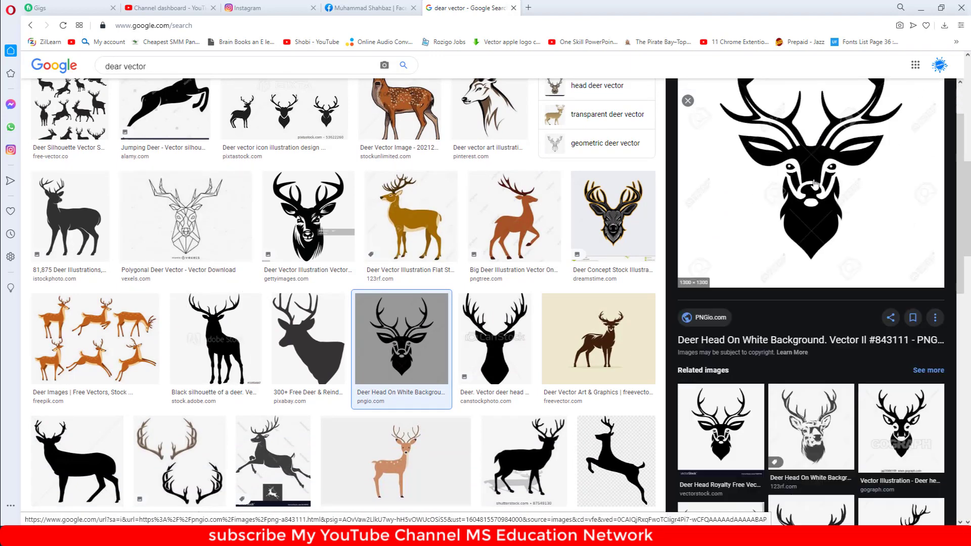
scroll(757, 388, "down", 2)
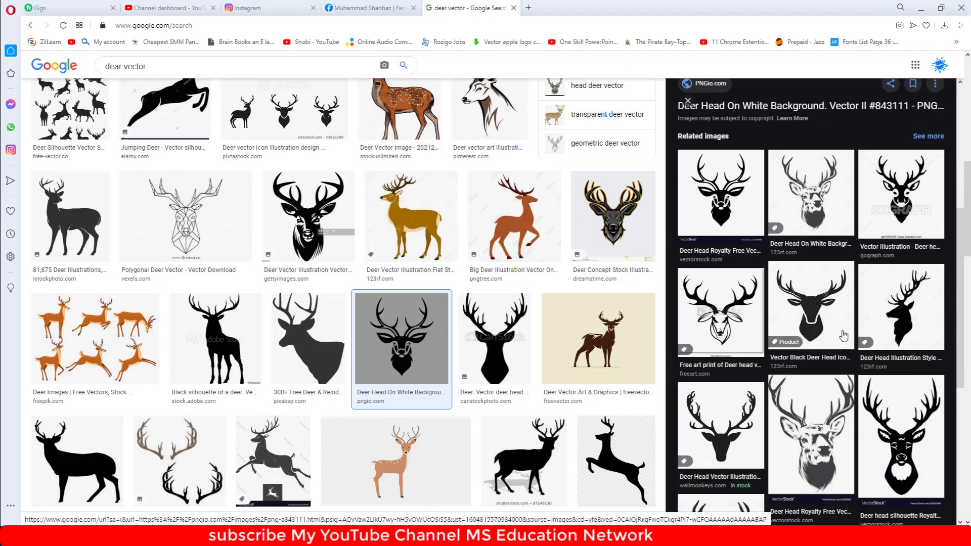
- Open the related 123RF side-view deer head silhouette and copy the image
left_click(901, 290)
right_click(748, 269)
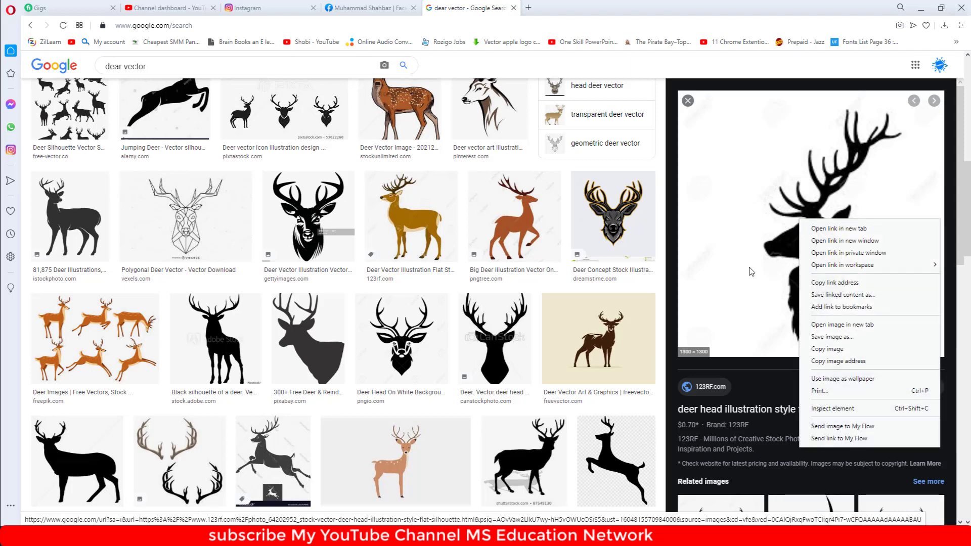
right_click(774, 243)
right_click(776, 214)
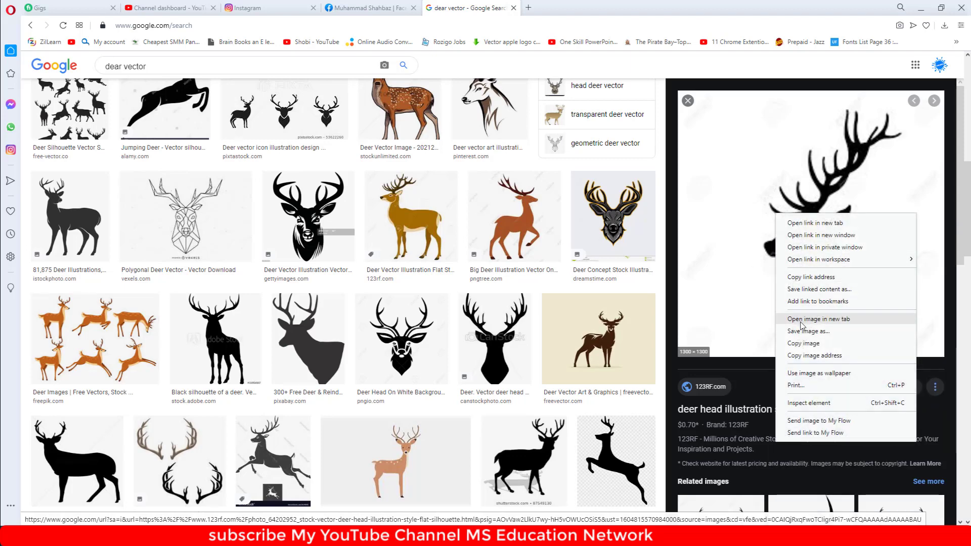
left_click(810, 343)
- Switch back to PowerPoint, paste the deer head silhouette and move it onto the blue background above the antlered deer's right side
key("alt+Tab")
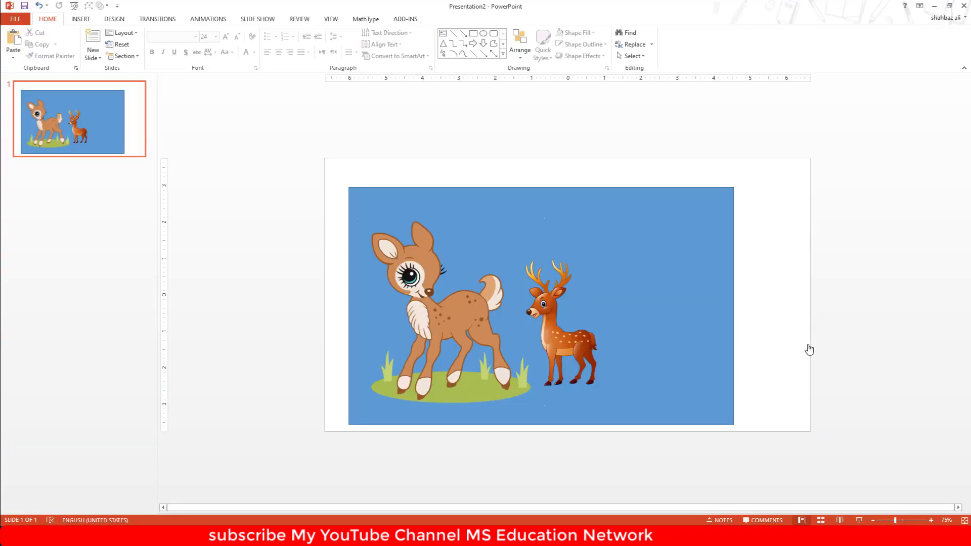
key("ctrl+v")
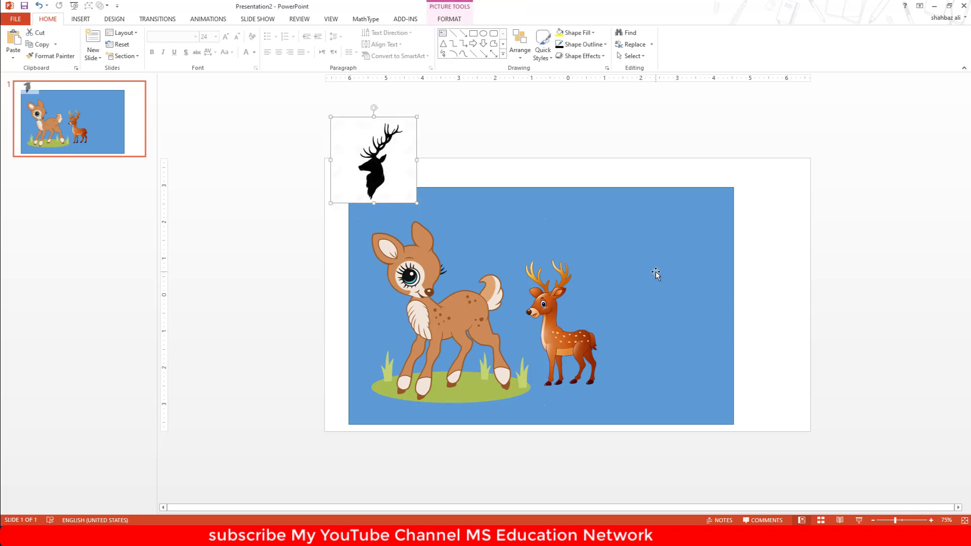
left_click_drag(380, 142, 655, 245)
- Run Remove Background on the deer head silhouette, extend the selection frame around the antlers and neck tip, and apply the removal
scroll(655, 246, "up", 5)
scroll(650, 251, "up", 8)
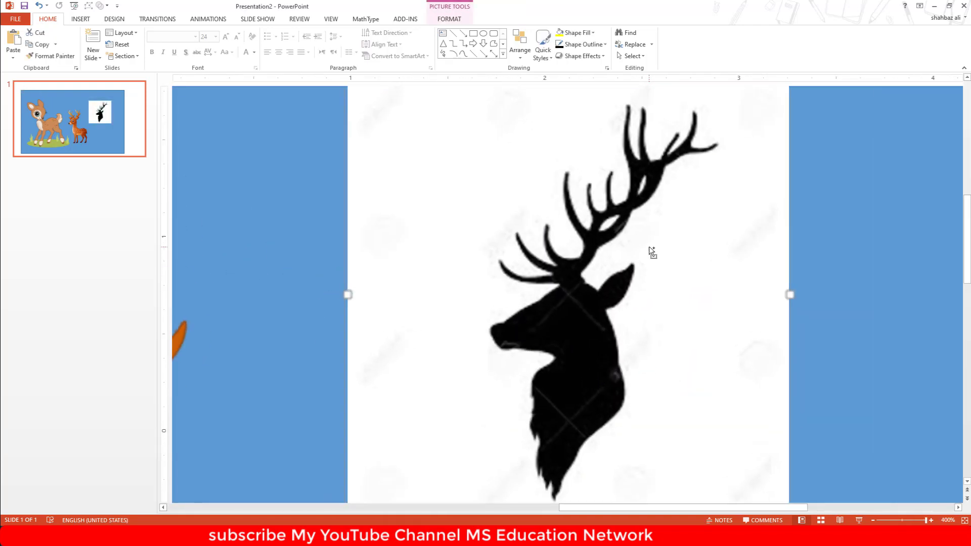
scroll(657, 241, "down", 6)
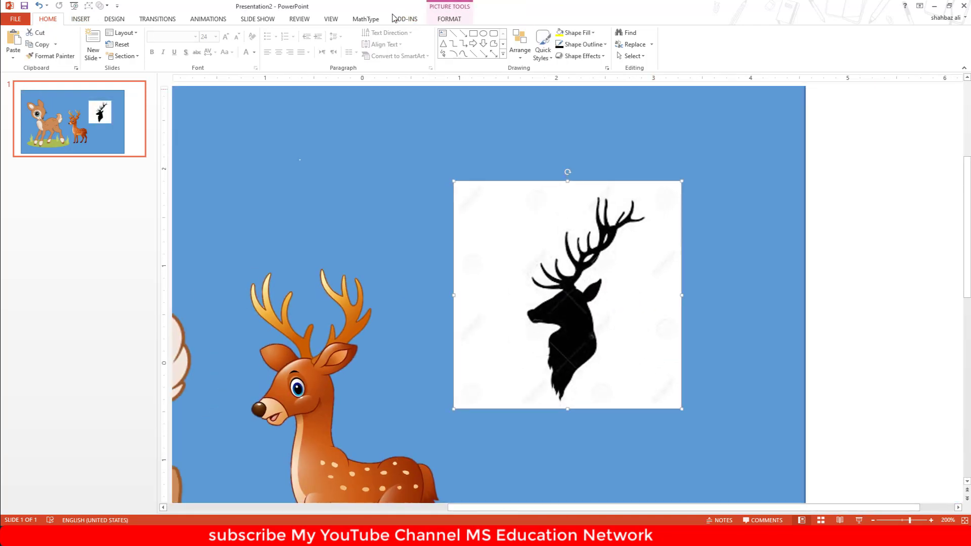
left_click(447, 19)
left_click(15, 43)
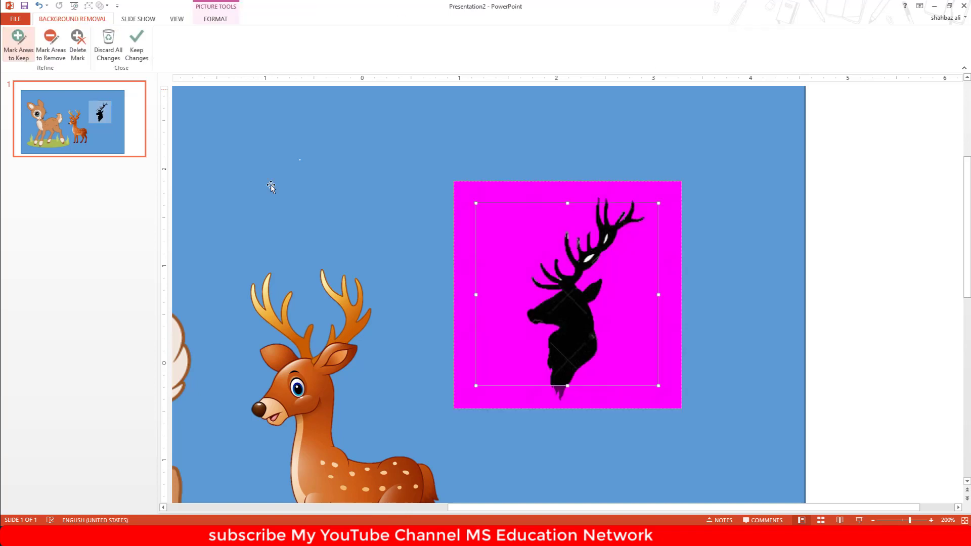
left_click_drag(657, 202, 664, 190)
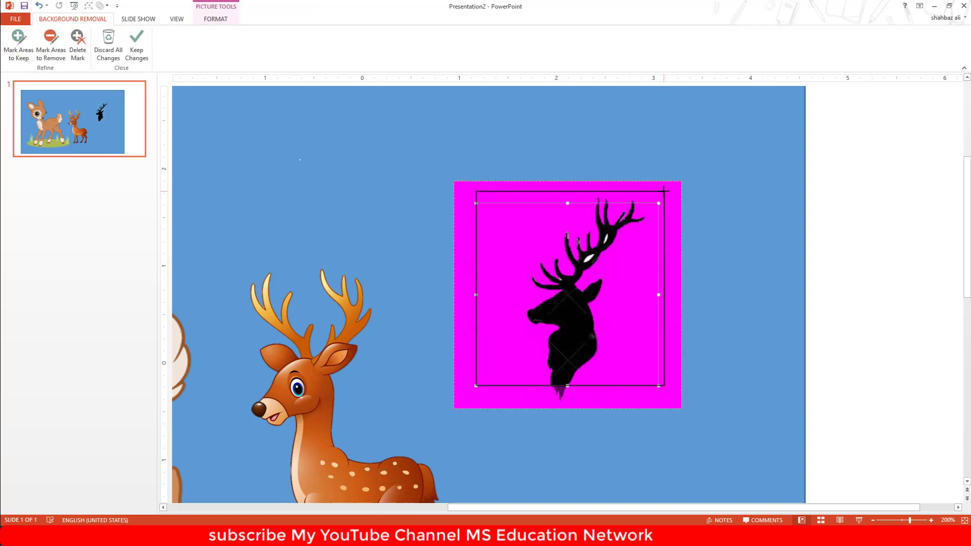
left_click_drag(474, 386, 472, 404)
left_click(846, 249)
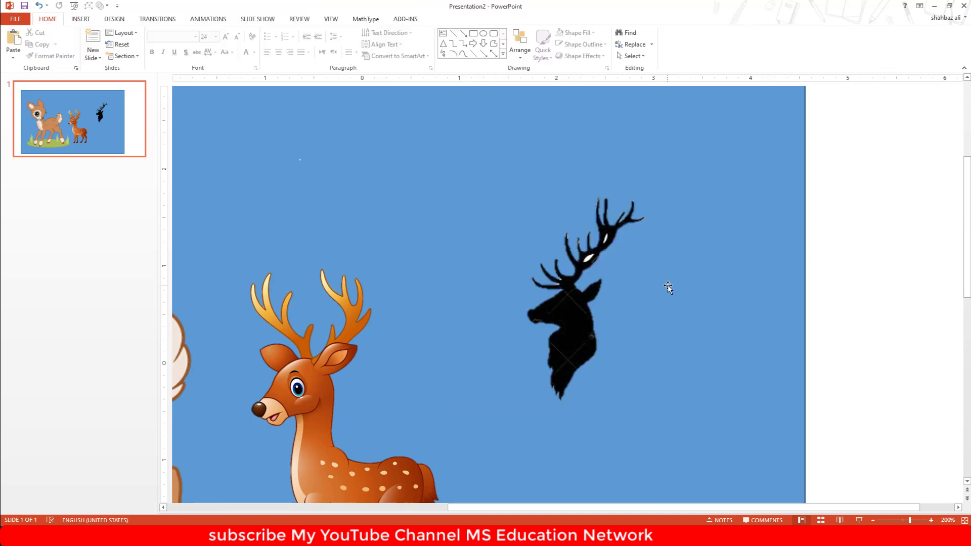
- Move the deer head silhouette closer to the antlered deer, level with its head and antlers
scroll(667, 287, "up", 10)
scroll(790, 318, "up", 1)
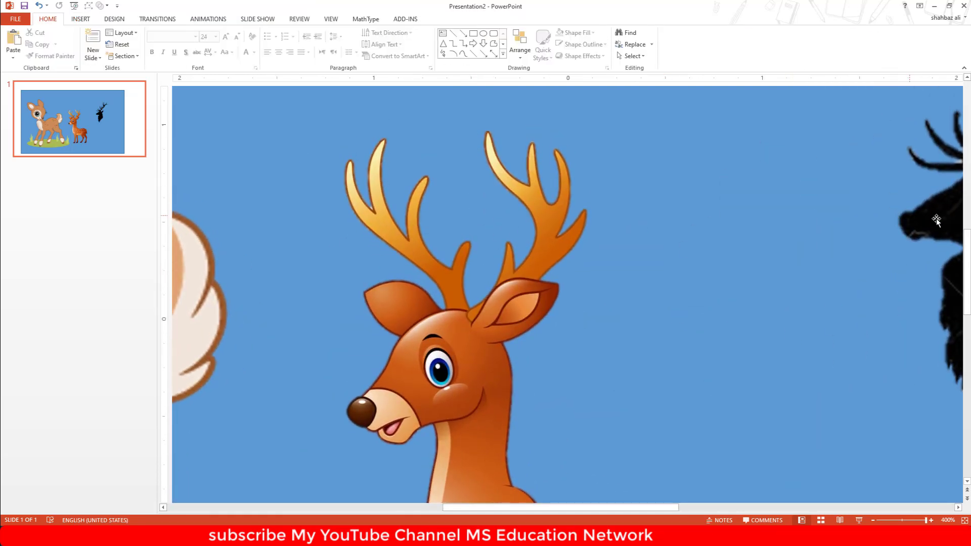
left_click_drag(936, 220, 696, 311)
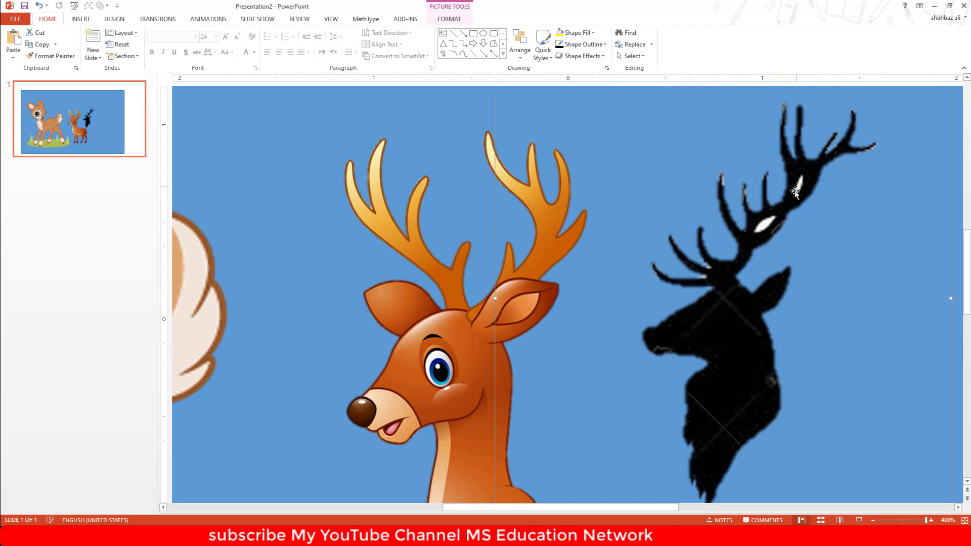
- Reopen Remove Background on the deer head silhouette, mark the lower white antler gap as an area to keep, and delete that mark
left_click(445, 20)
left_click(15, 48)
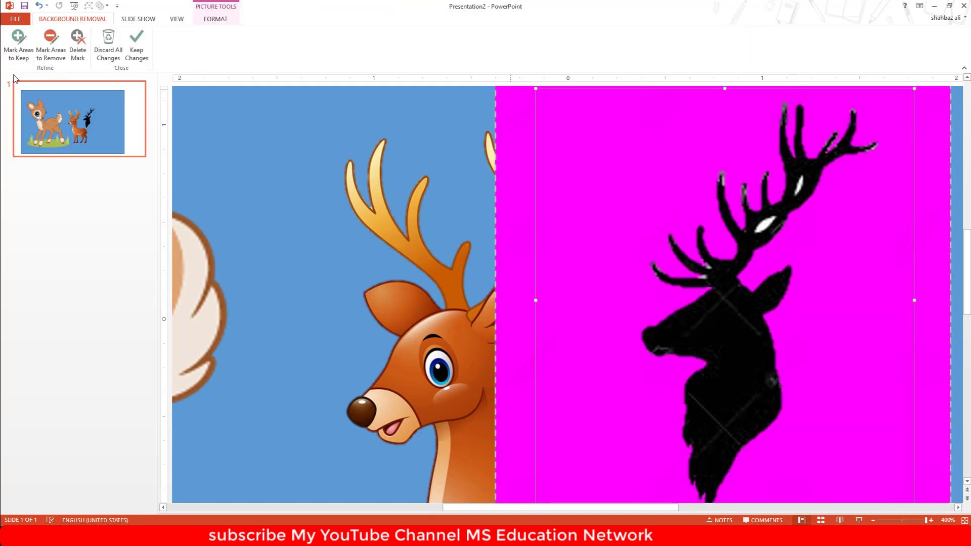
left_click(15, 46)
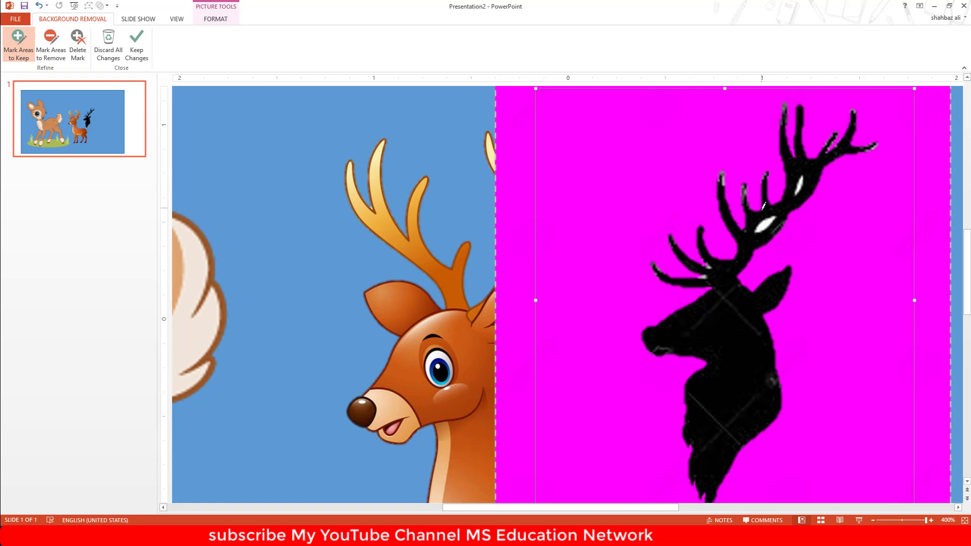
left_click(764, 224)
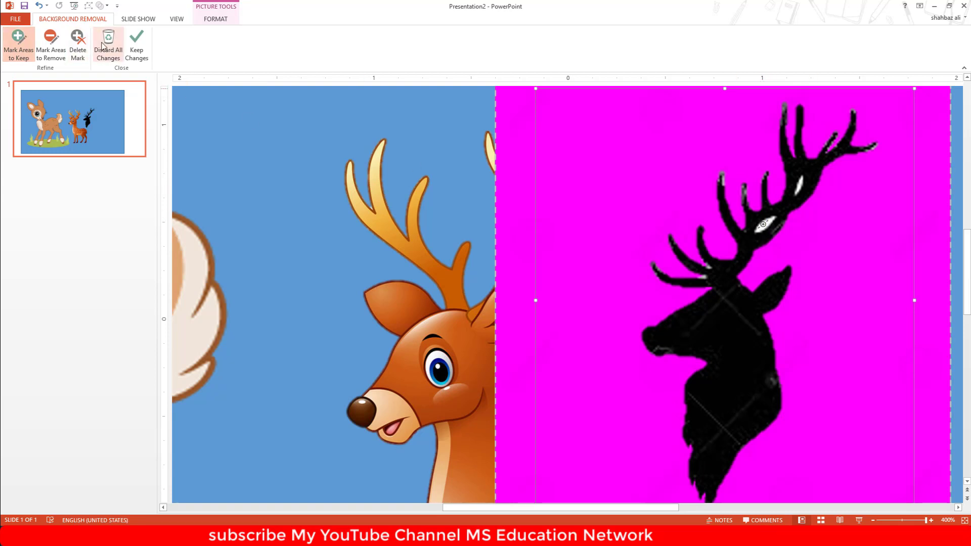
left_click(77, 44)
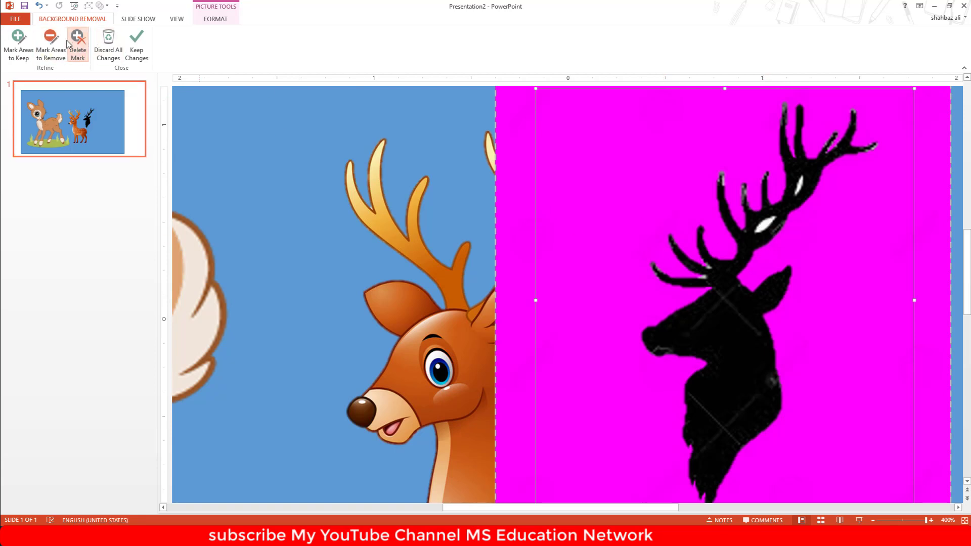
- Mark both white gaps in the silhouette's antlers as areas to remove and apply the background removal
left_click(51, 45)
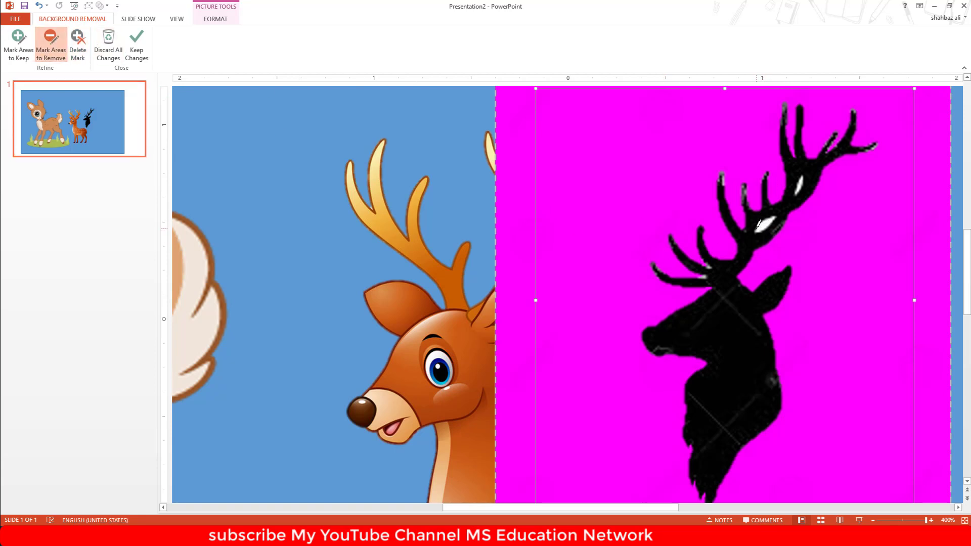
left_click_drag(762, 225, 770, 217)
left_click_drag(798, 193, 800, 179)
scroll(811, 200, "up", 1)
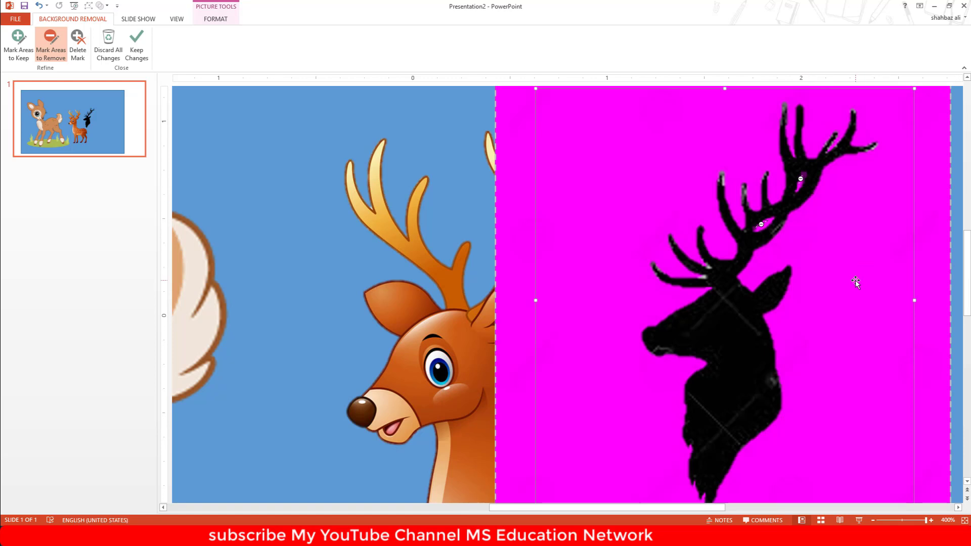
scroll(854, 281, "down", 6)
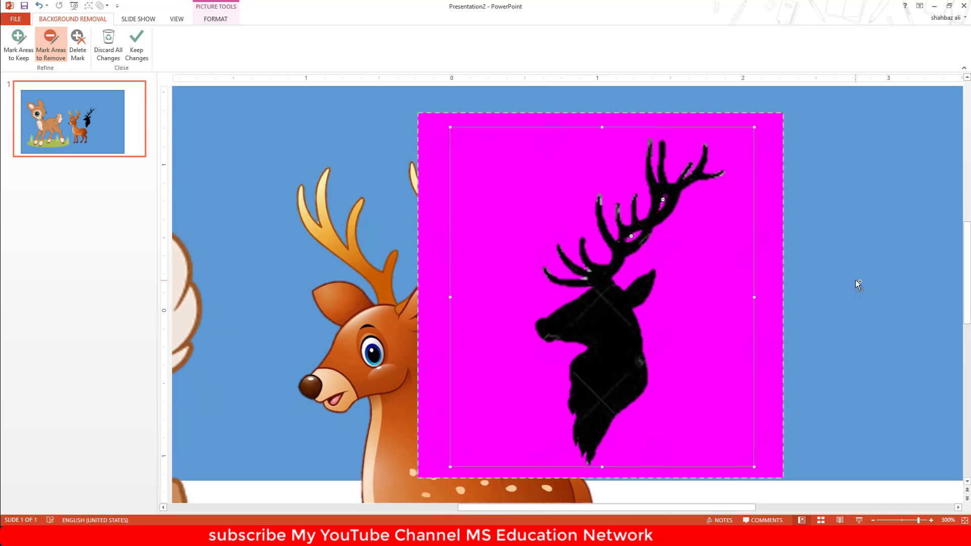
left_click(836, 262)
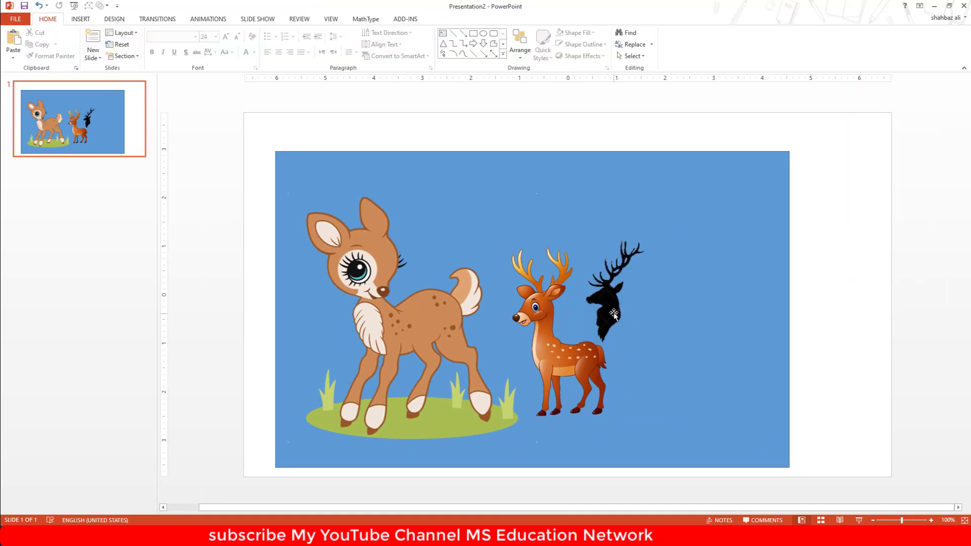
- Enlarge the deer head silhouette to 3.65" by 3.65" and move it beyond the antlered deer's right side
double_click(663, 244)
left_click_drag(664, 232, 726, 184)
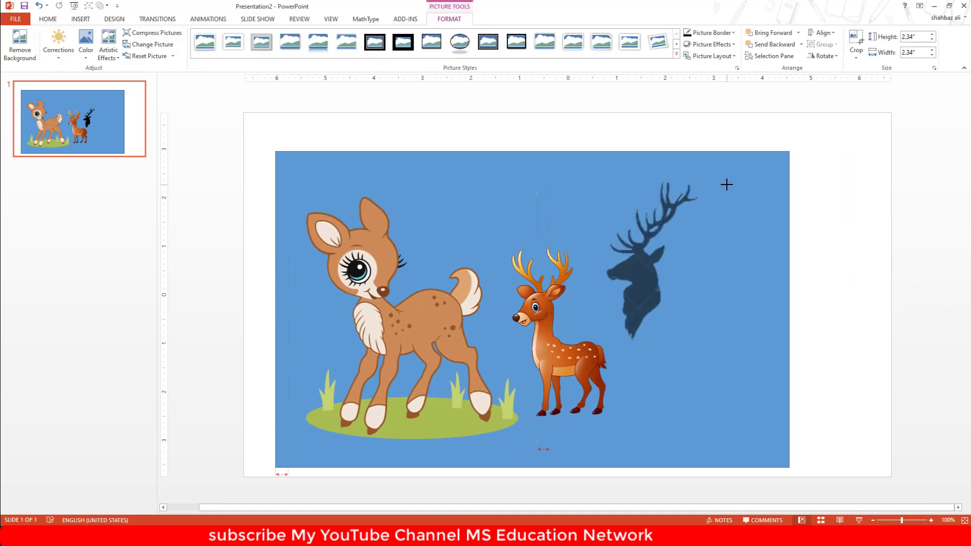
left_click_drag(646, 279, 667, 305)
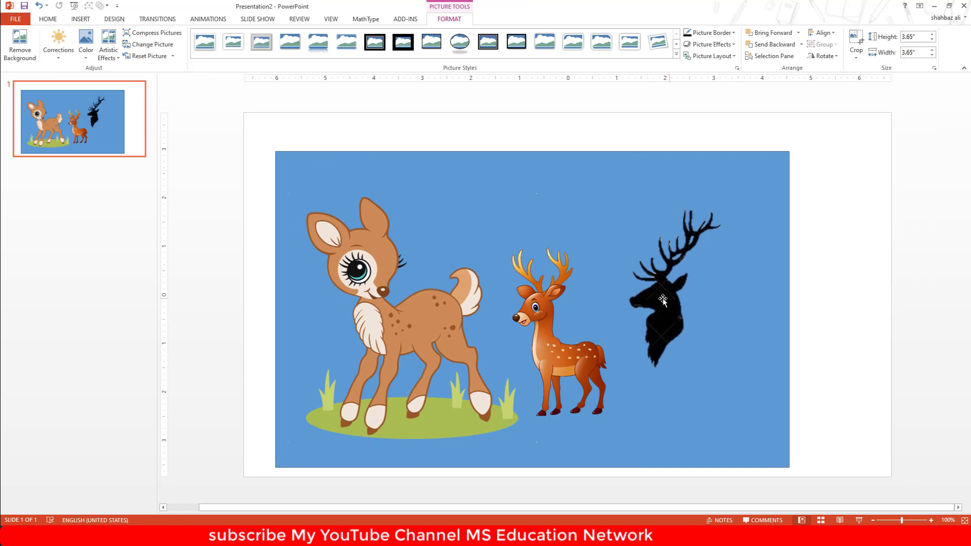
- Try recoloring the deer head silhouette with a blue theme color variation
left_click(87, 51)
mouse_move(96, 81)
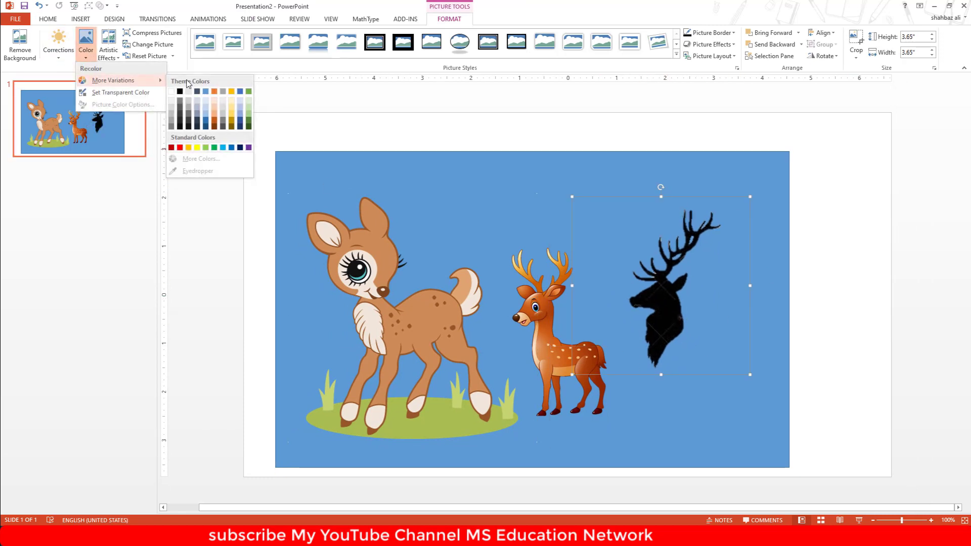
left_click(209, 114)
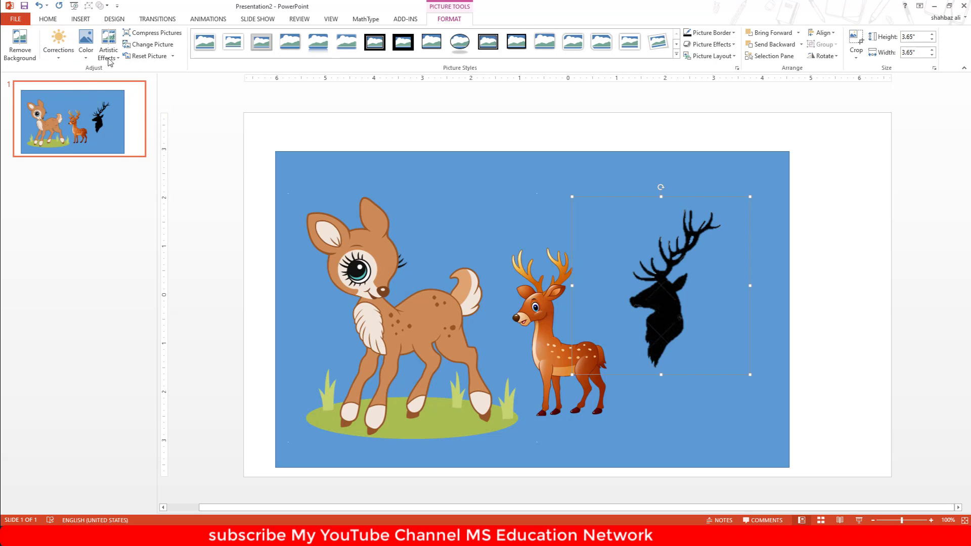
left_click(81, 59)
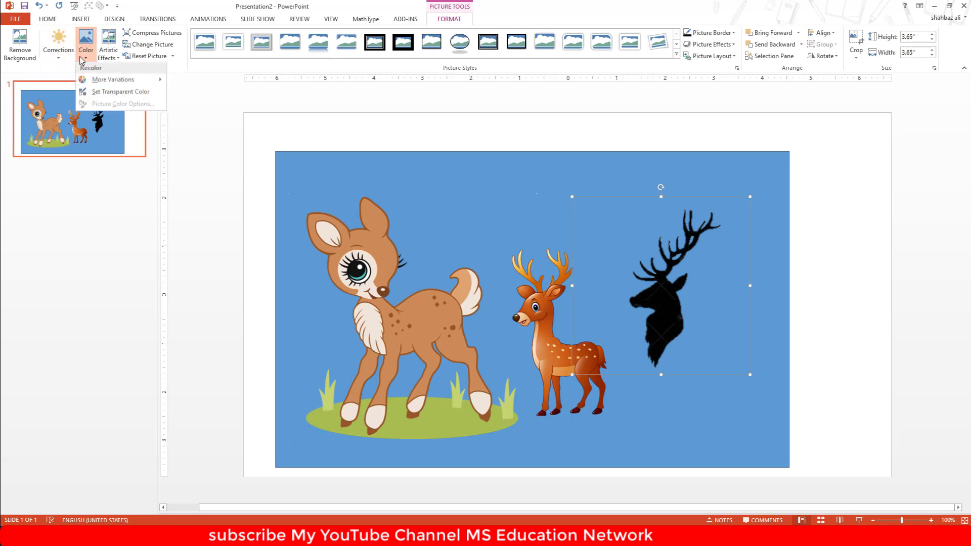
left_click(81, 59)
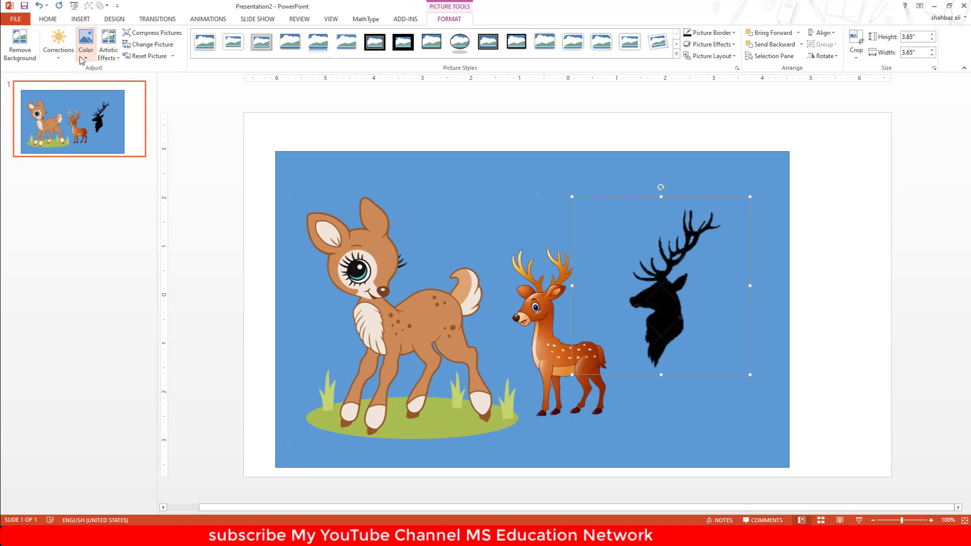
left_click(150, 35)
left_click(511, 310)
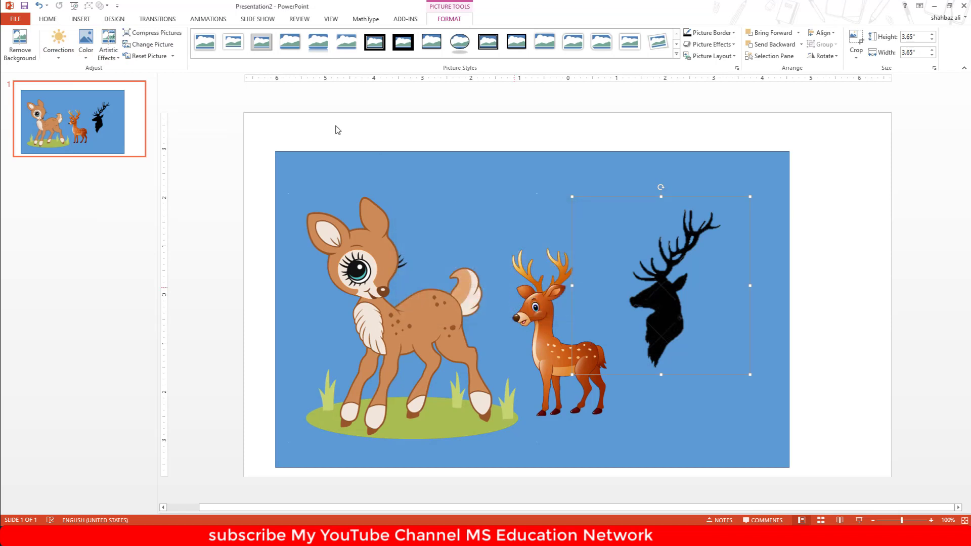
- Recolor the deer head silhouette dark orange
left_click(109, 52)
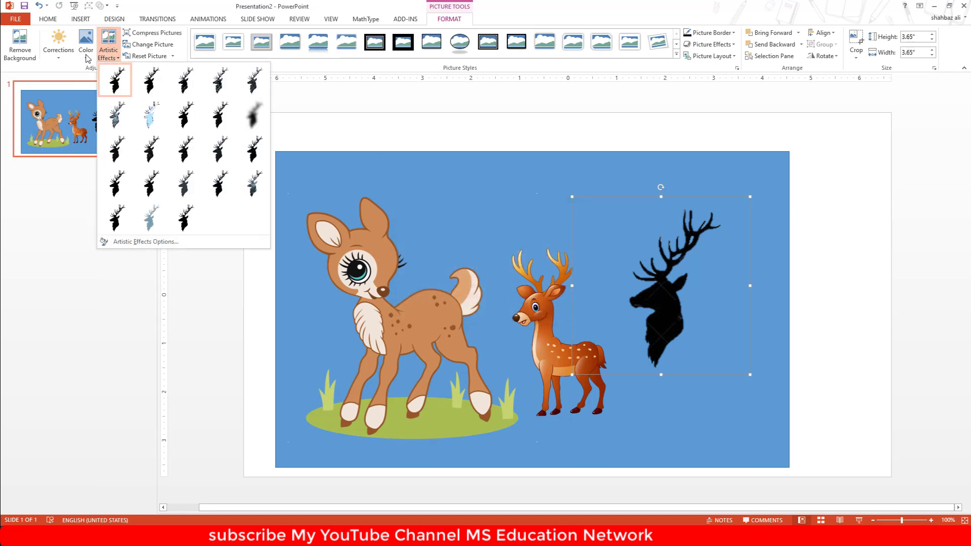
left_click(87, 57)
left_click(172, 263)
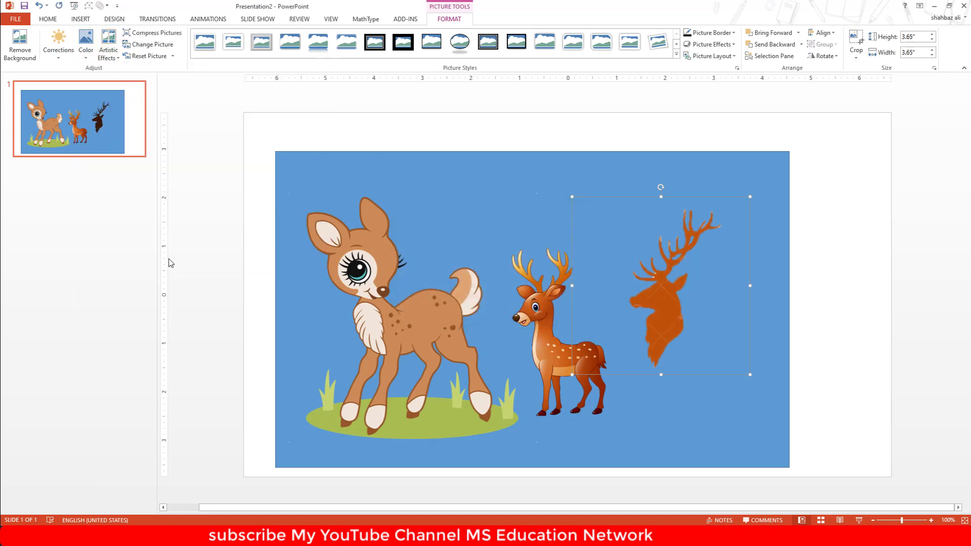
left_click(86, 51)
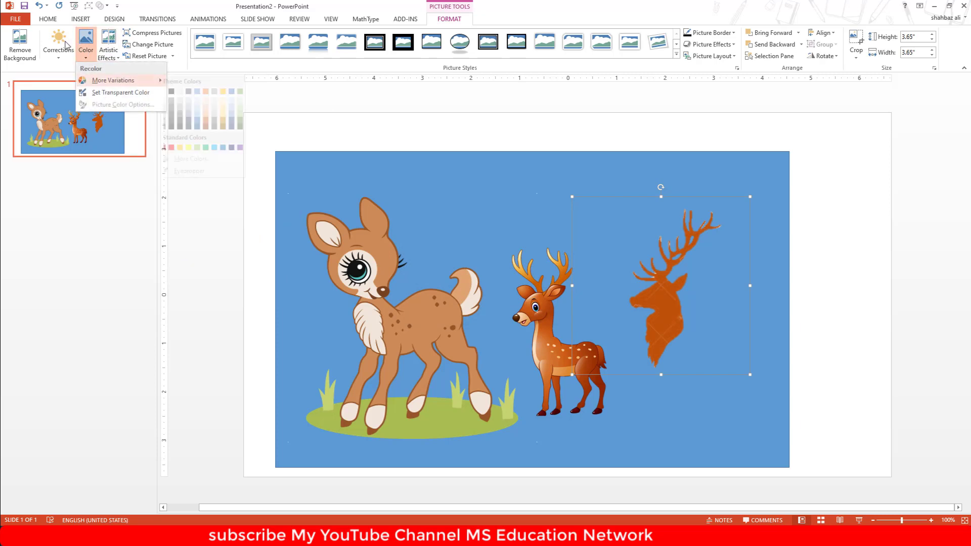
- Delete the deer head silhouette, the antlered deer and the fawn on grass, leaving only the blue rectangle on the slide
mouse_move(658, 306)
left_mouse_down()
mouse_move(650, 338)
mouse_move(665, 318)
left_mouse_up()
key("Delete")
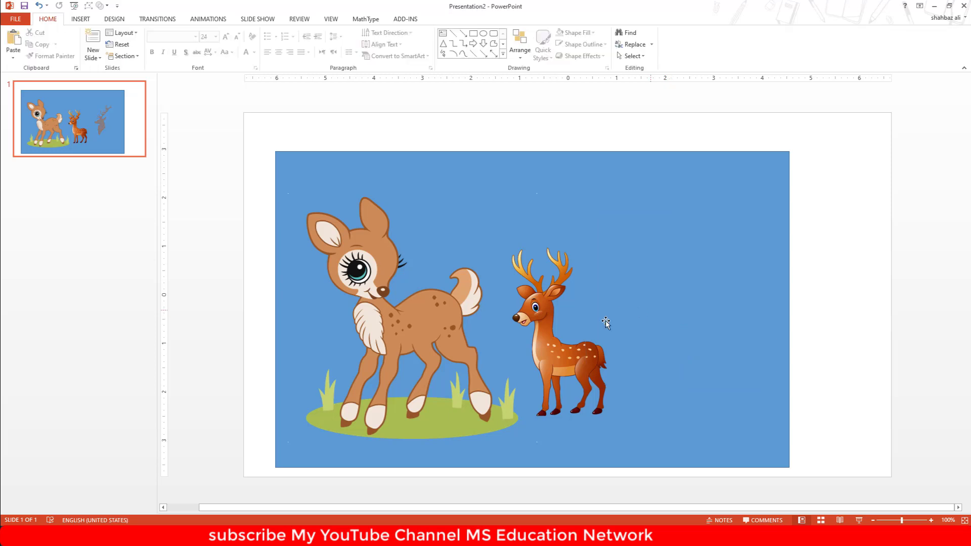
left_click(606, 323)
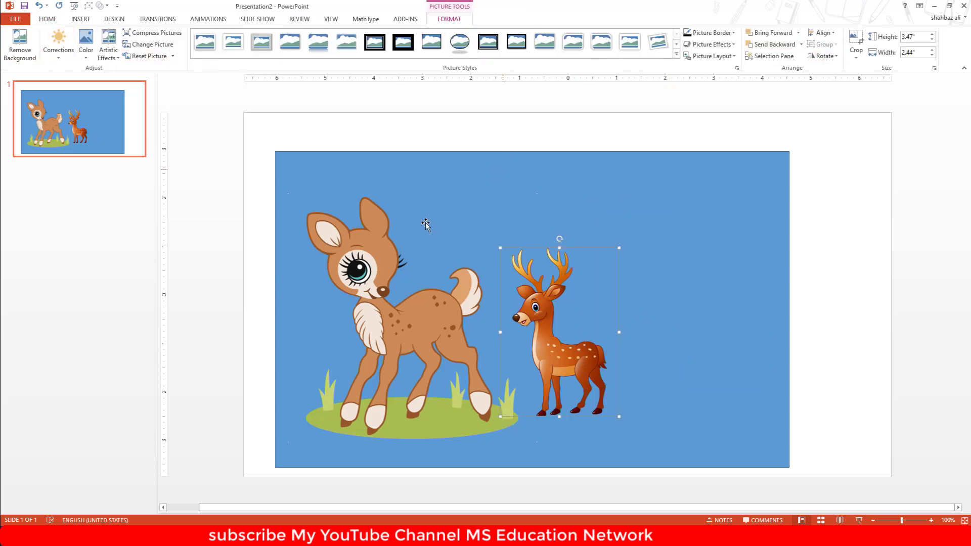
key("Delete")
left_click(451, 332)
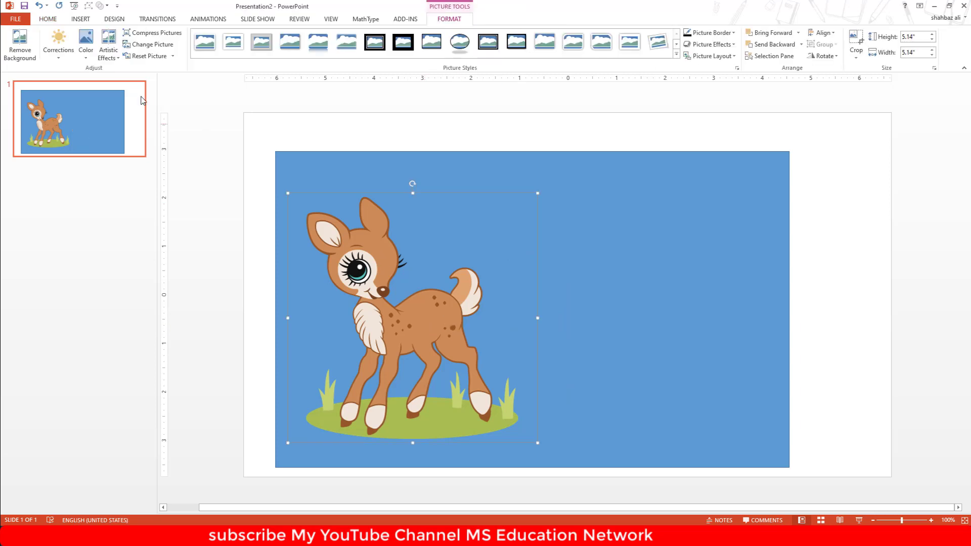
key("Delete")
left_click(81, 19)
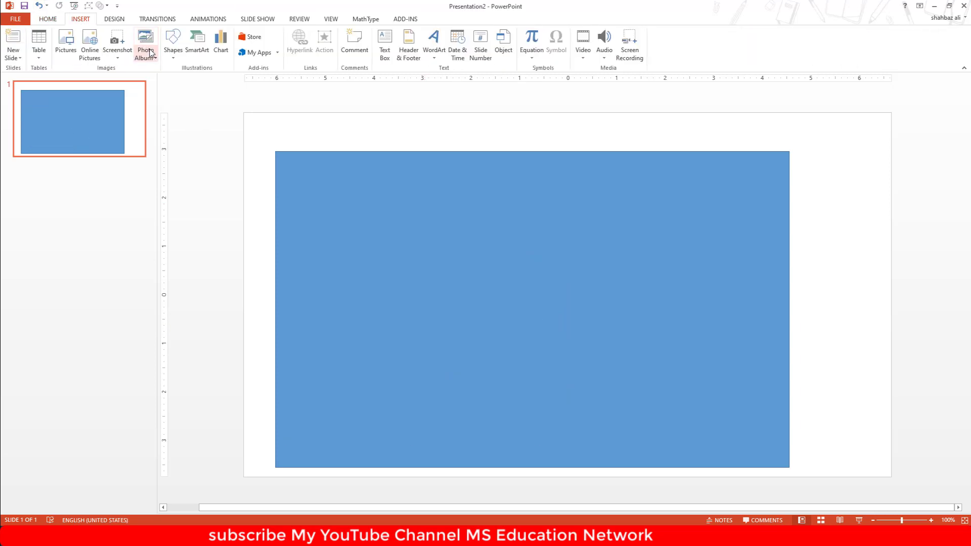
left_click(172, 55)
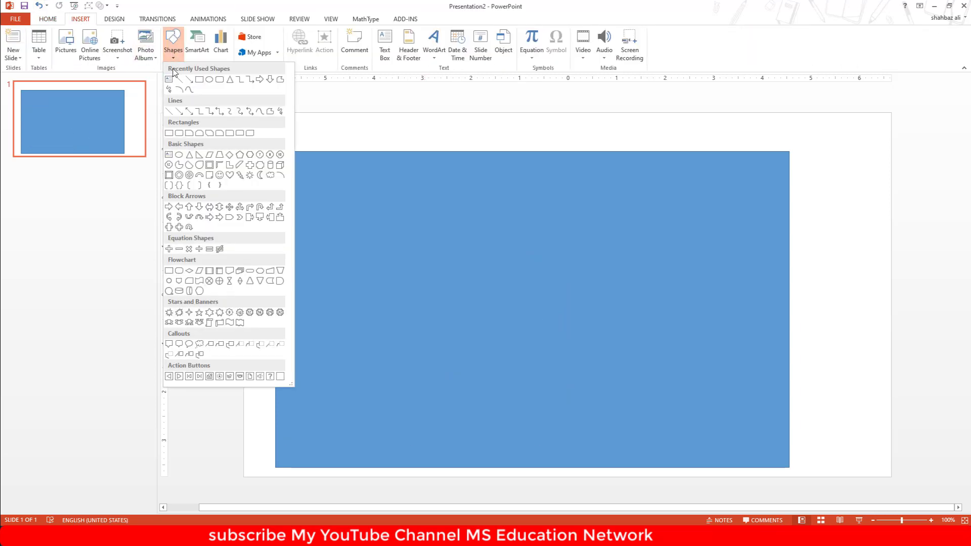
left_click(455, 256)
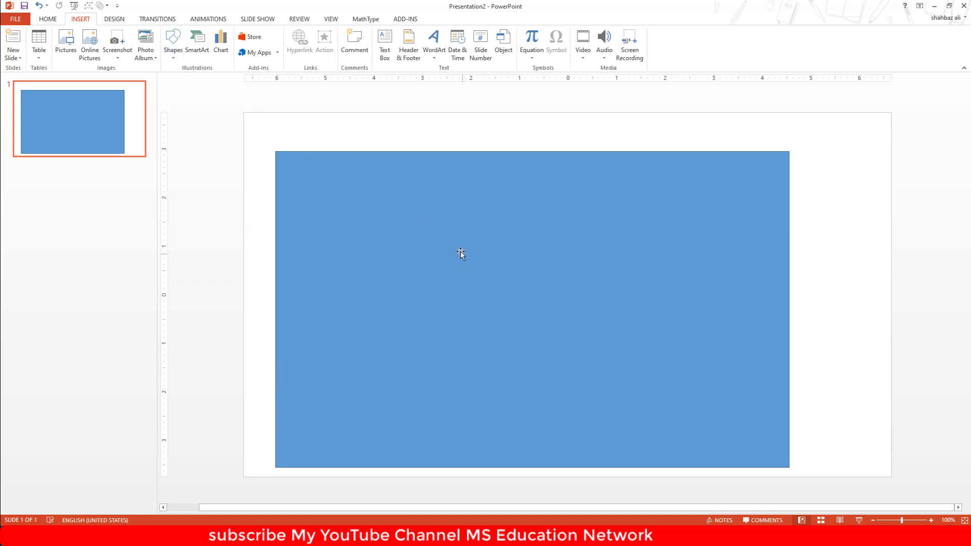